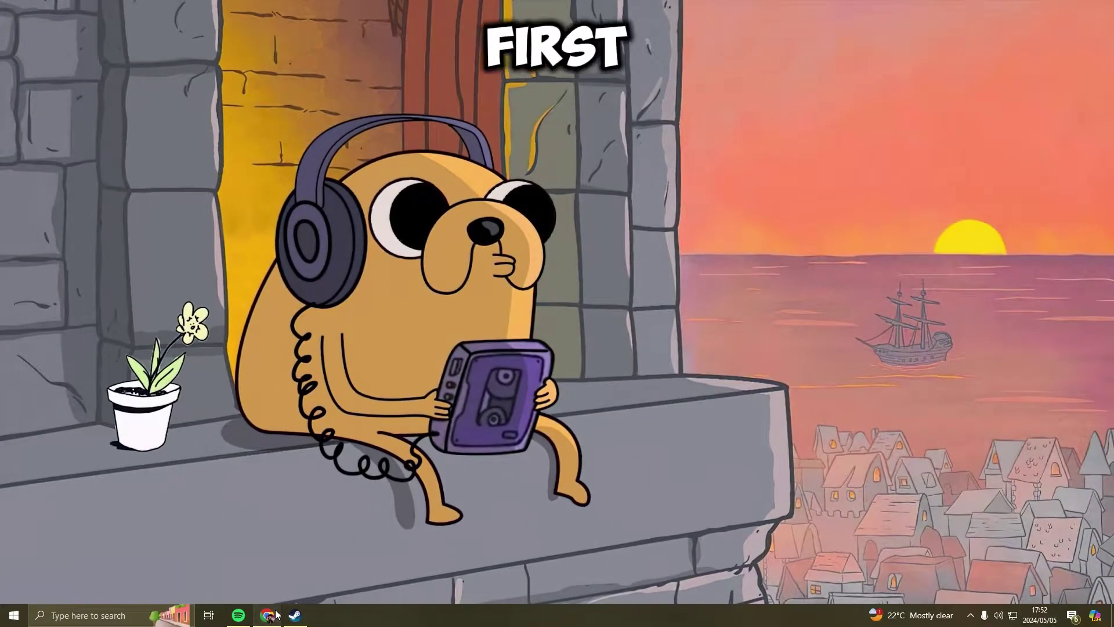
Switch to the Steam Skins wiki tab and close the empty new tab.
left_click(277, 614)
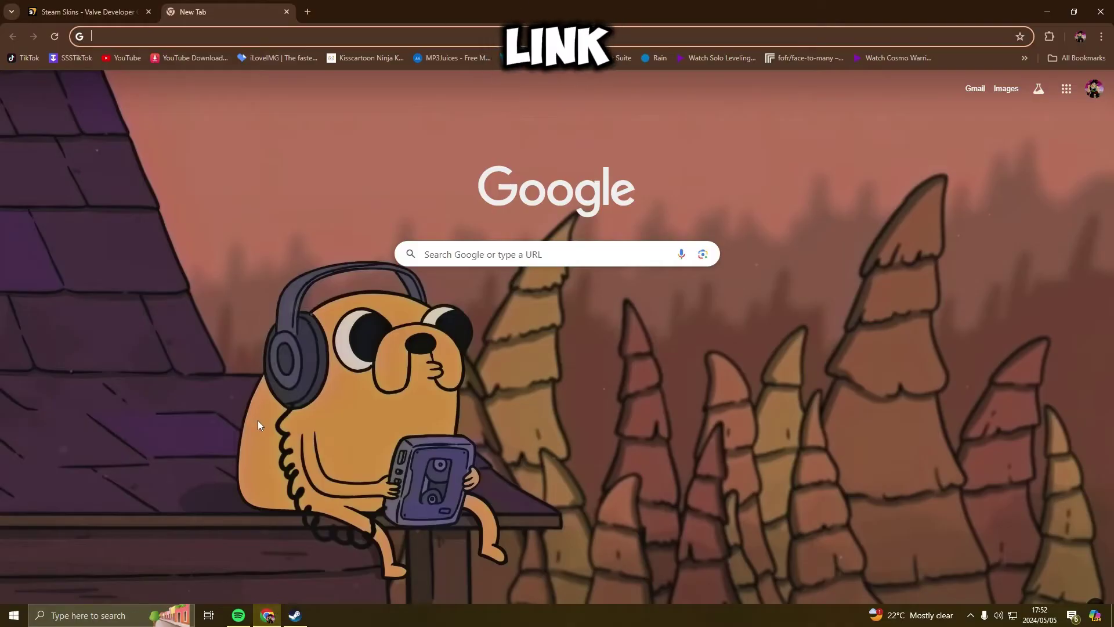
left_click(118, 14)
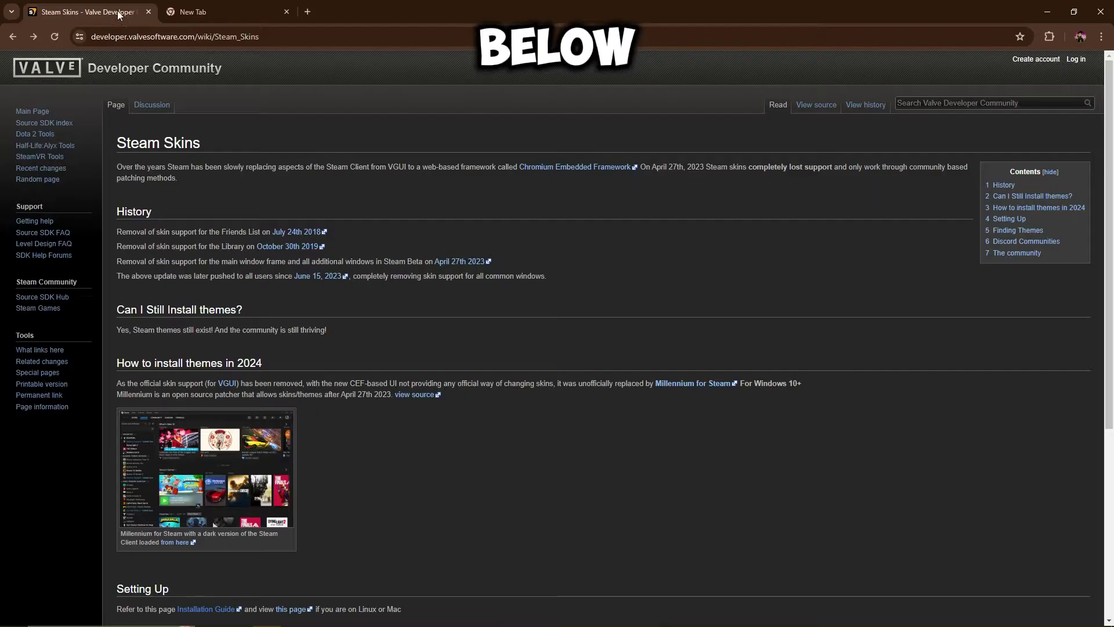
left_click(286, 12)
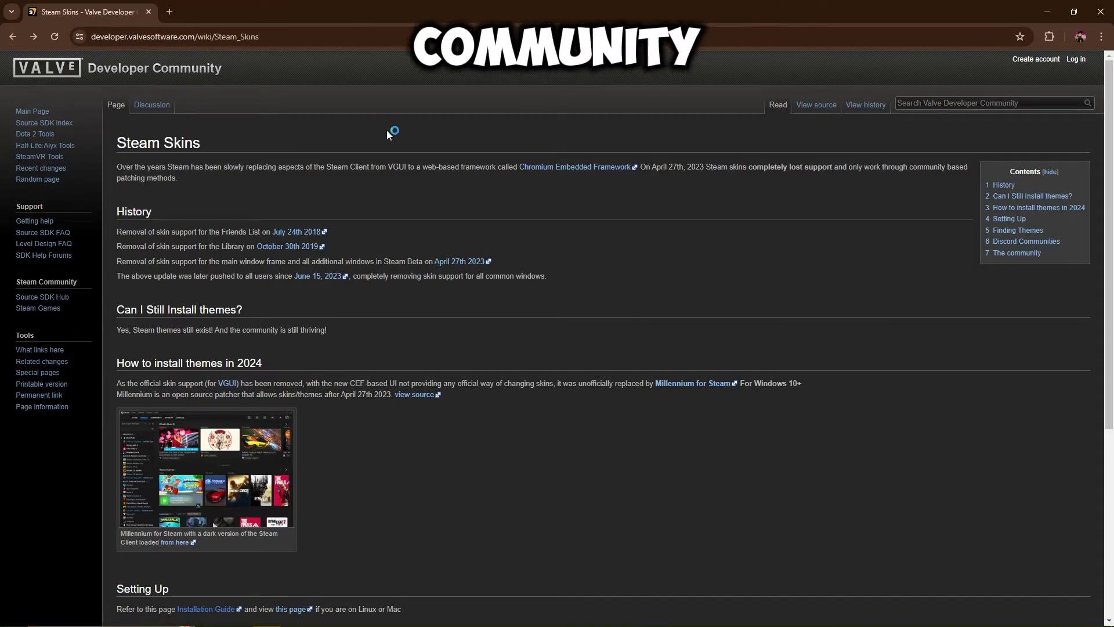
Visit the Millennium themes website from the wiki, then return to the Steam Skins page.
scroll(188, 265, "down", 4)
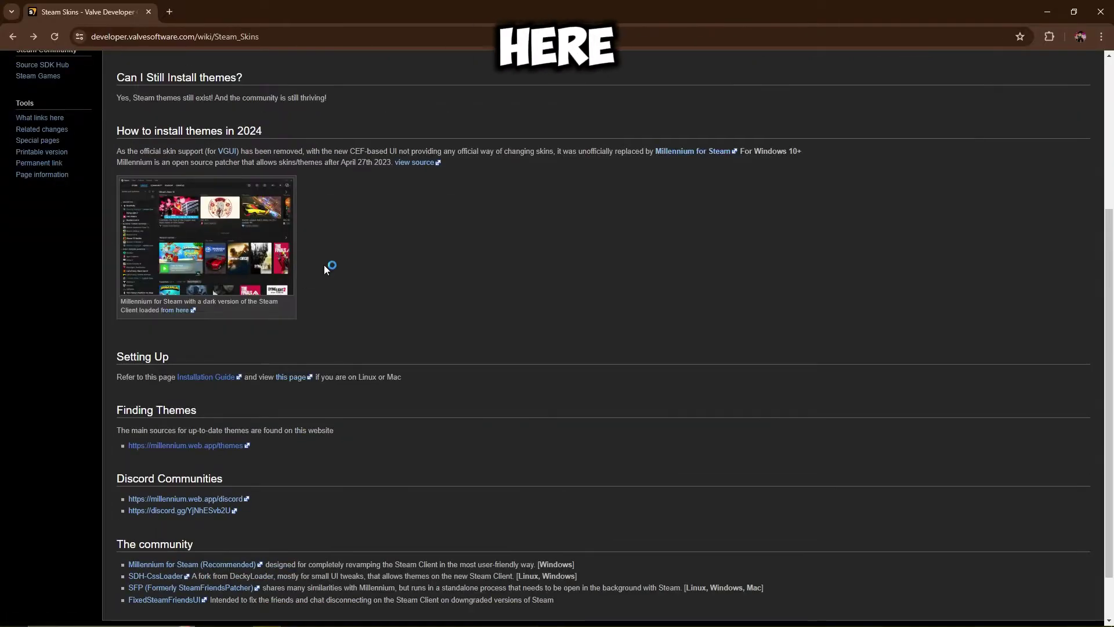
scroll(404, 304, "down", 1)
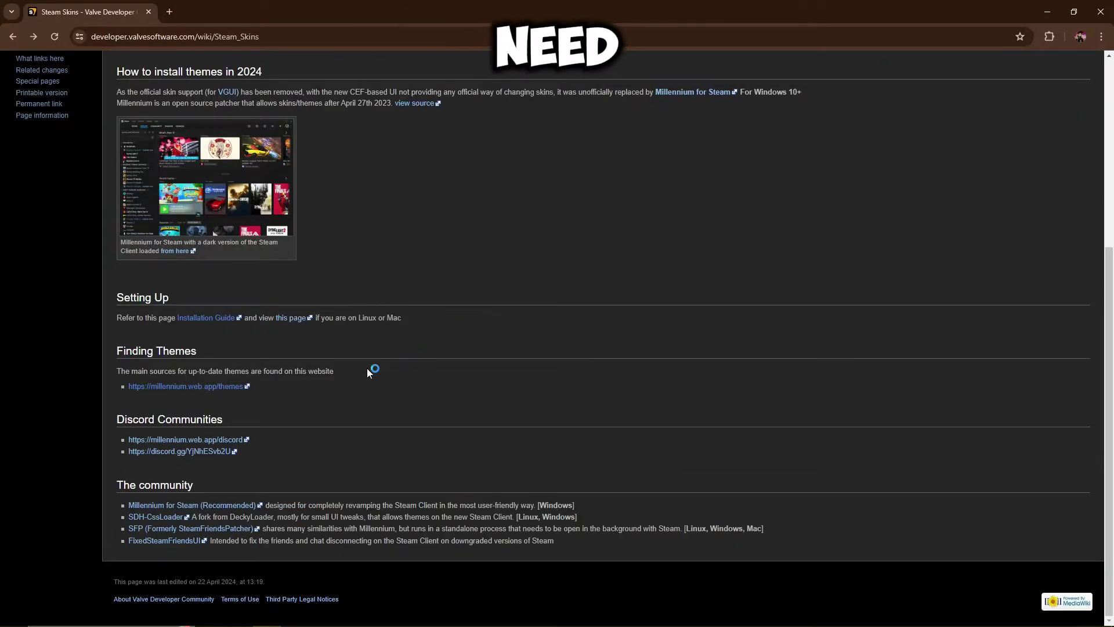
left_click(180, 390)
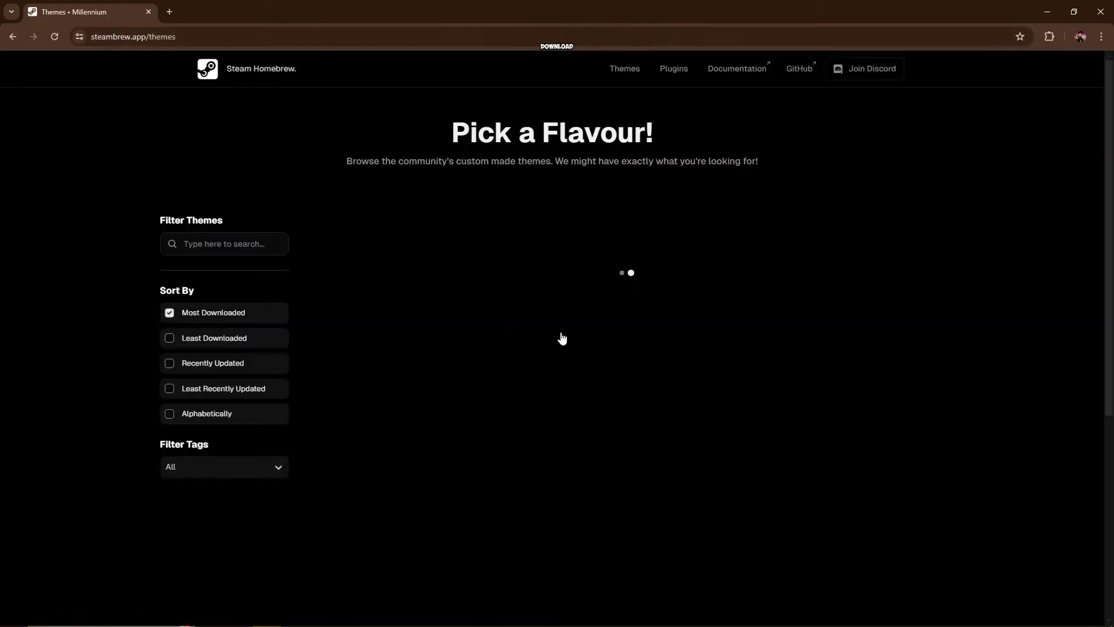
scroll(467, 365, "down", 4)
key("alt+Left")
scroll(297, 387, "up", 5)
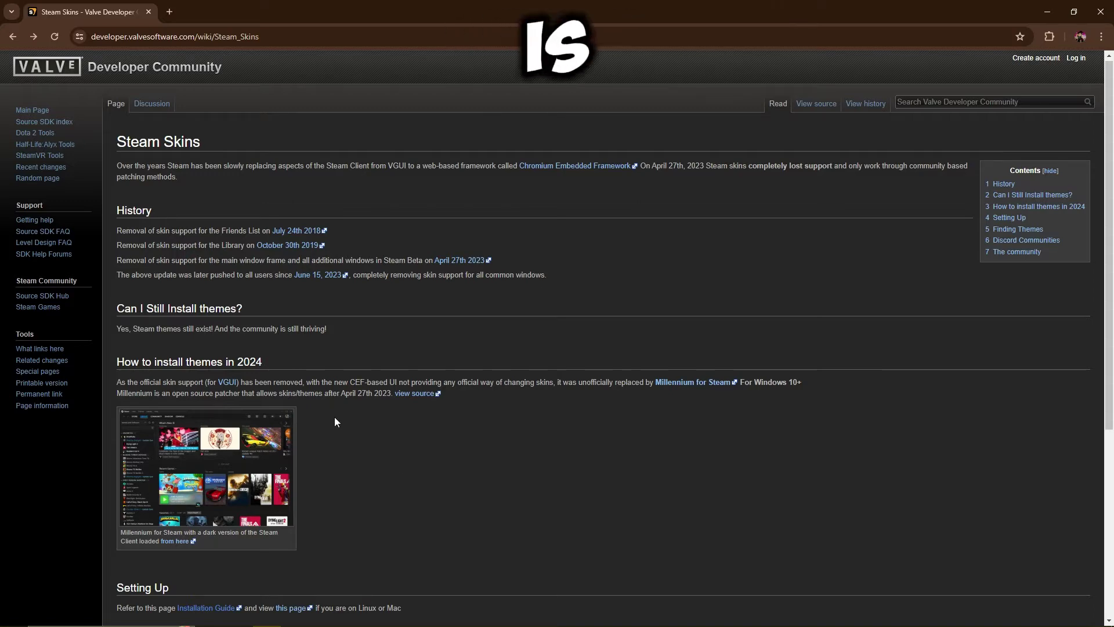
scroll(334, 418, "down", 3)
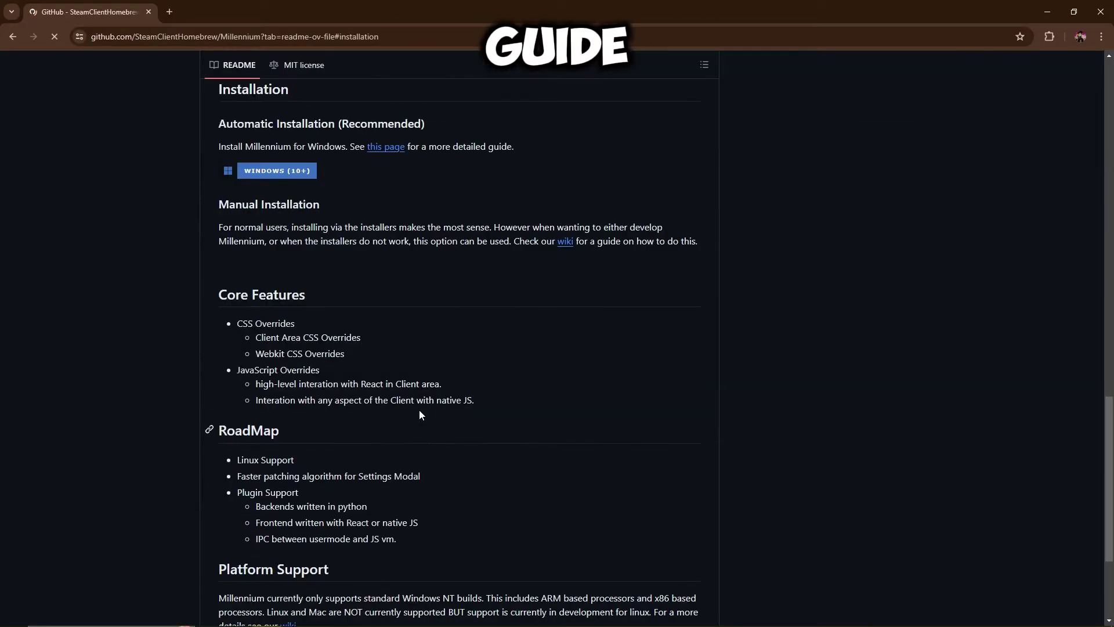
Start the Millennium.Installer-Windows.exe download from the README and check its progress in Chrome's downloads.
scroll(350, 406, "up", 4)
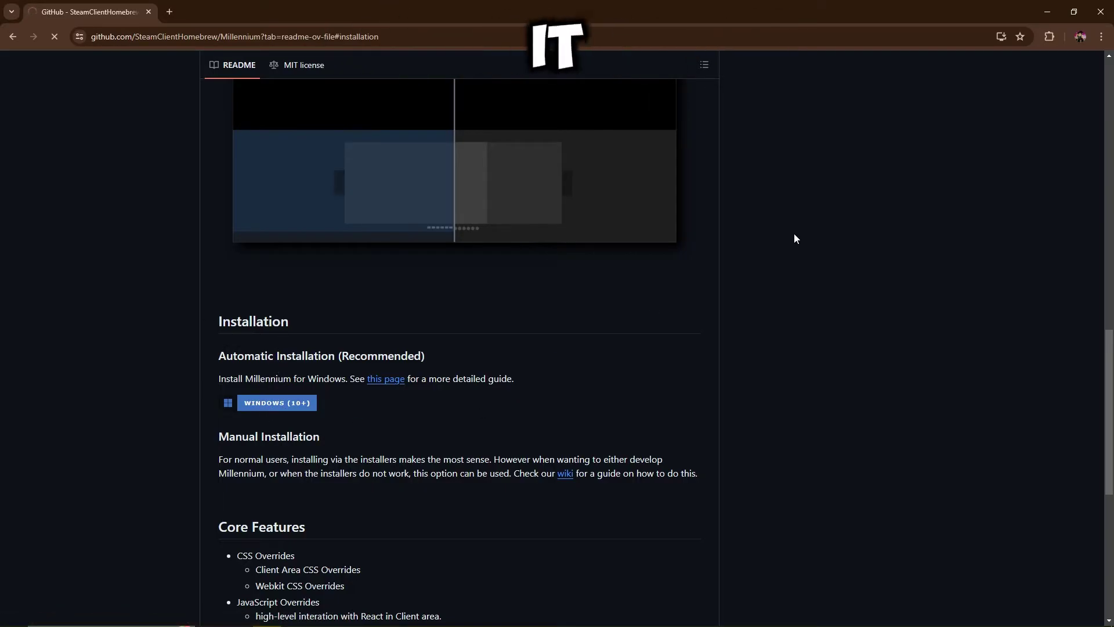
left_click(1058, 41)
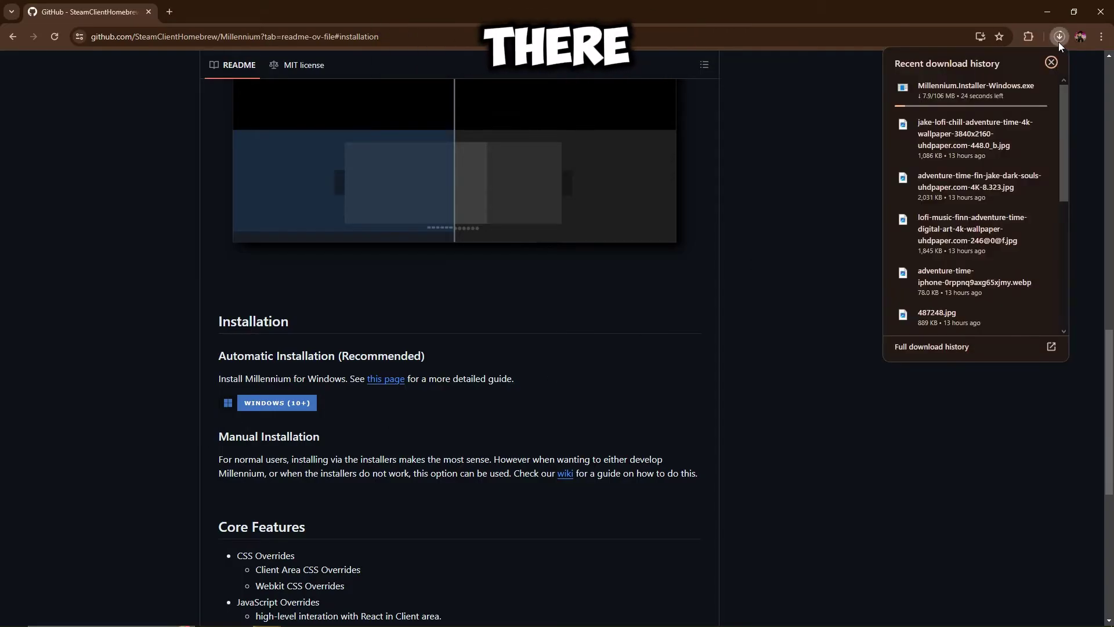
left_click(1059, 42)
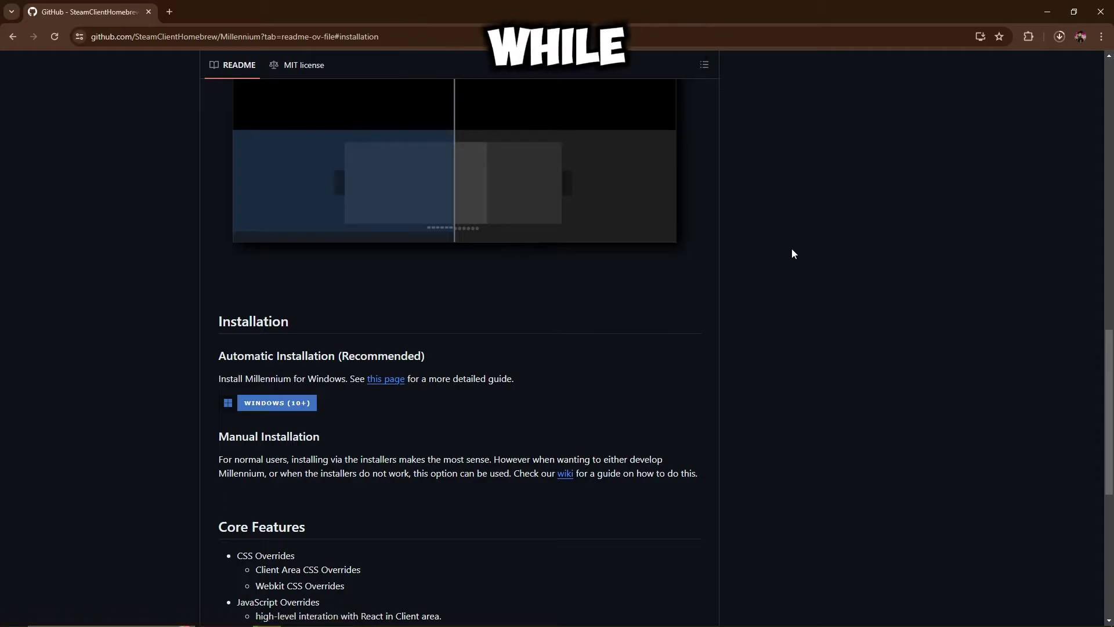
Return to the wiki, follow the Millennium themes link and browse the gallery to OldSteam.
key("alt+Left")
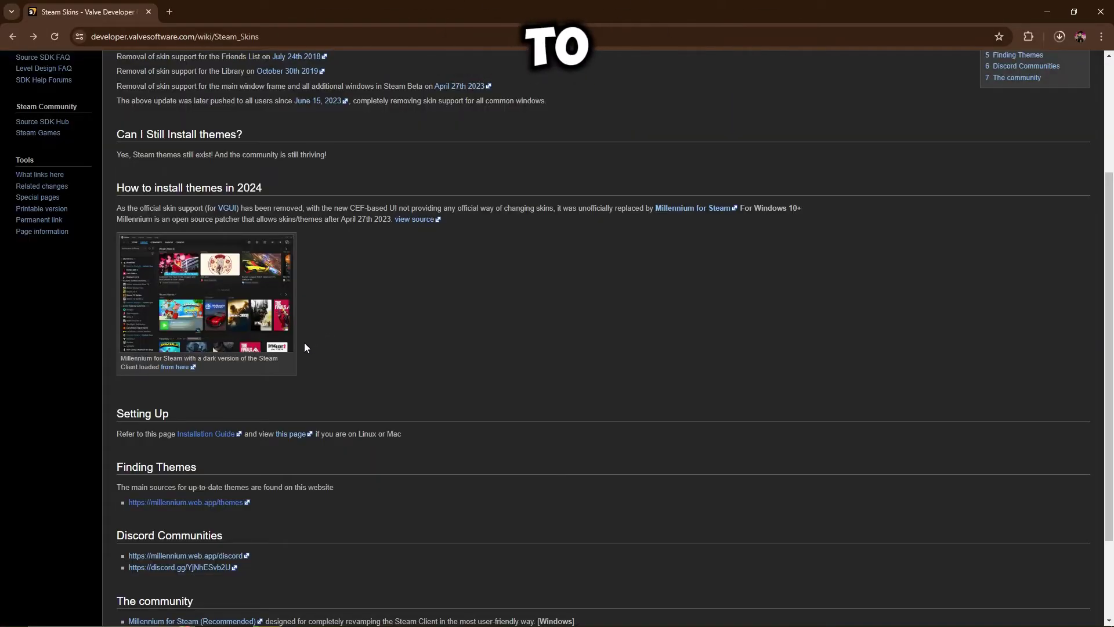
scroll(304, 347, "down", 3)
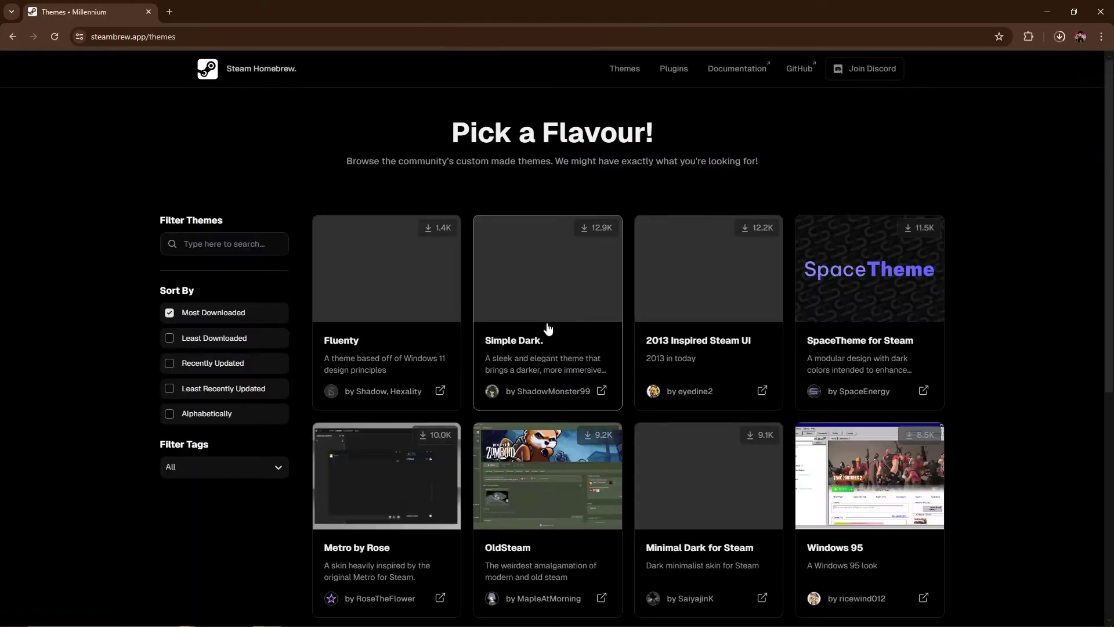
scroll(761, 391, "down", 5)
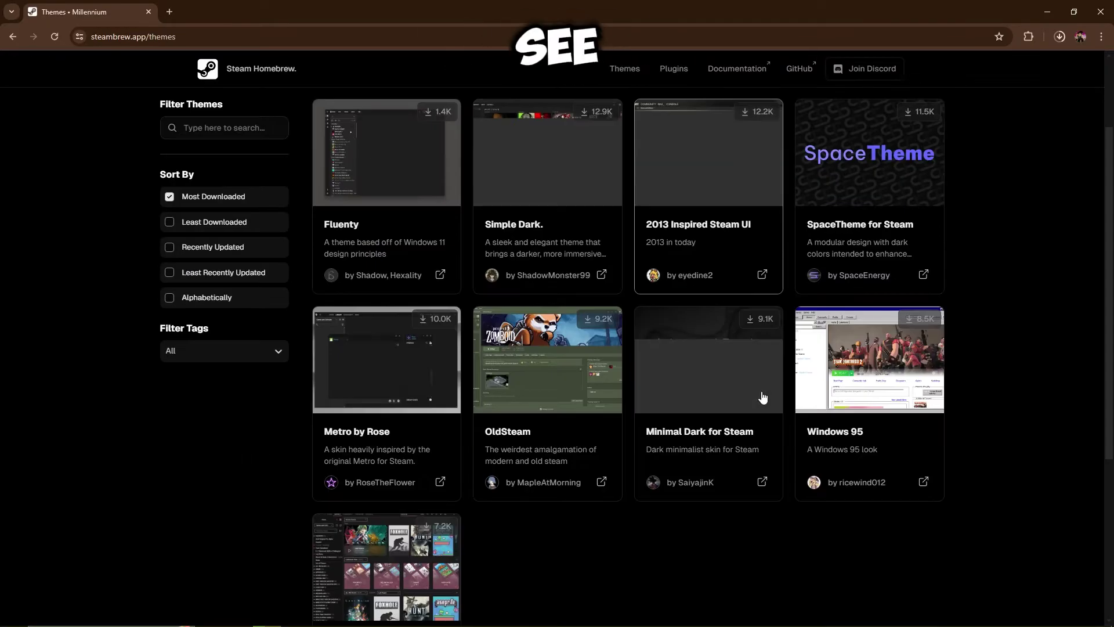
scroll(582, 392, "up", 1)
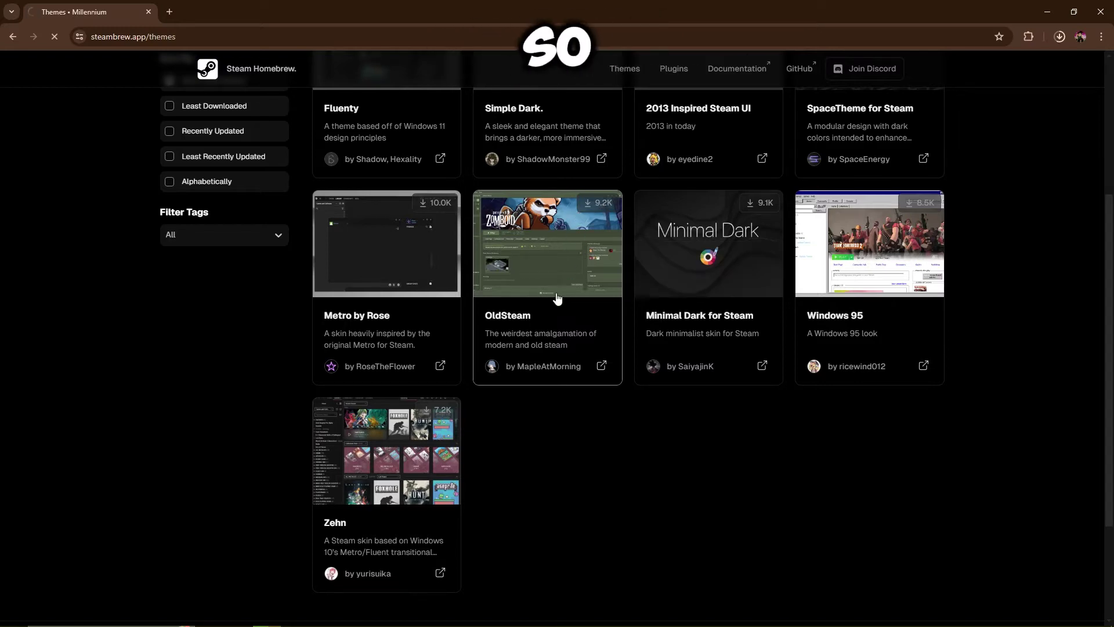
scroll(537, 358, "down", 5)
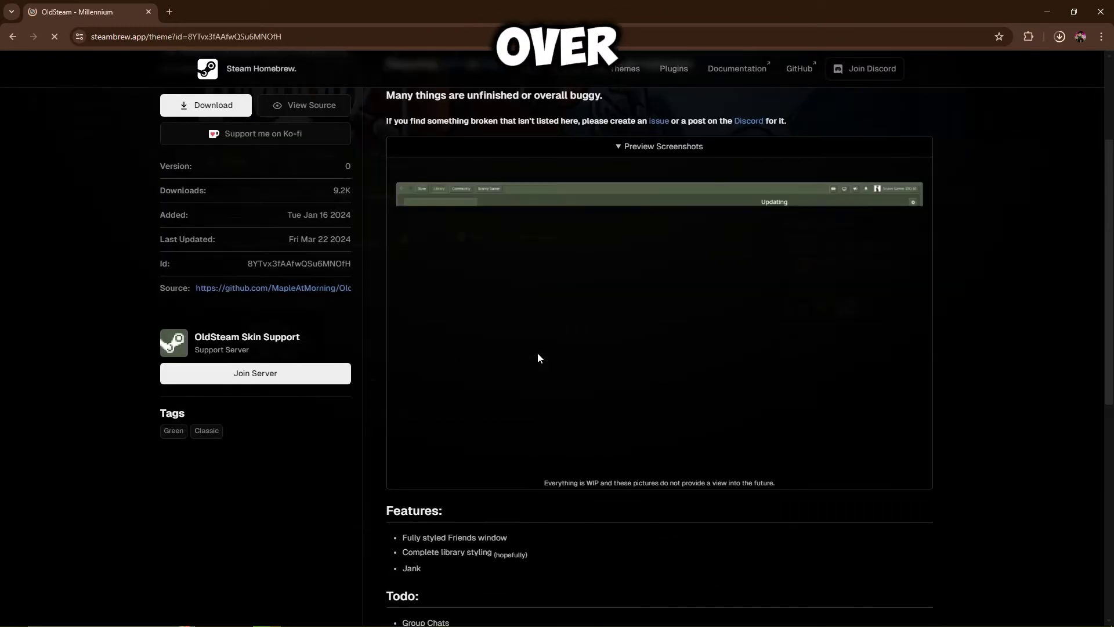
scroll(537, 358, "up", 4)
scroll(537, 358, "down", 3)
scroll(538, 358, "down", 10)
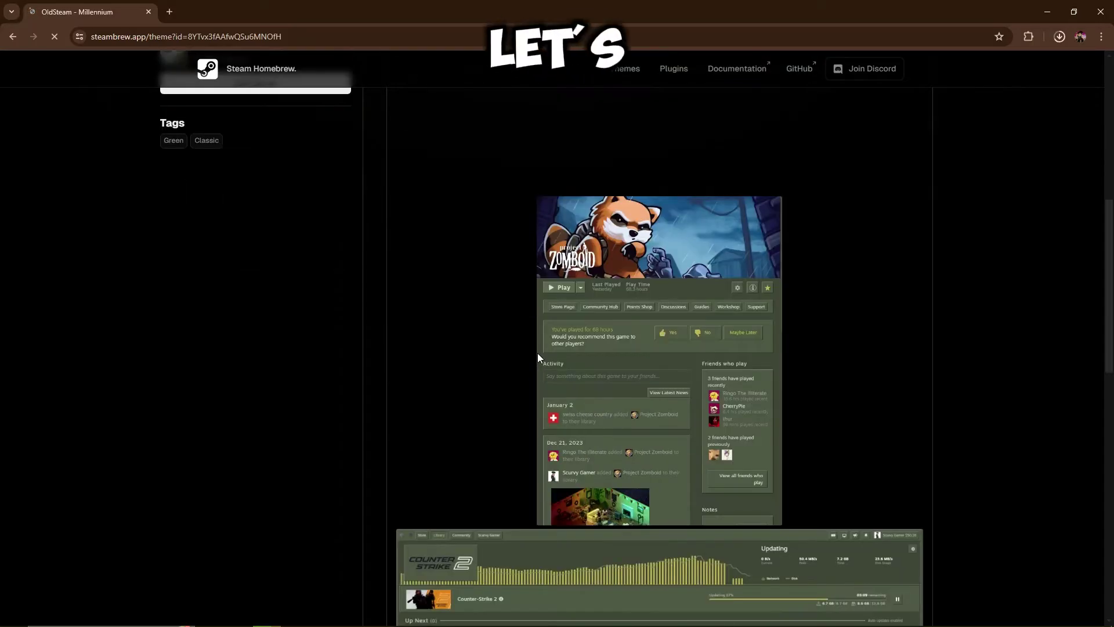
scroll(537, 358, "up", 10)
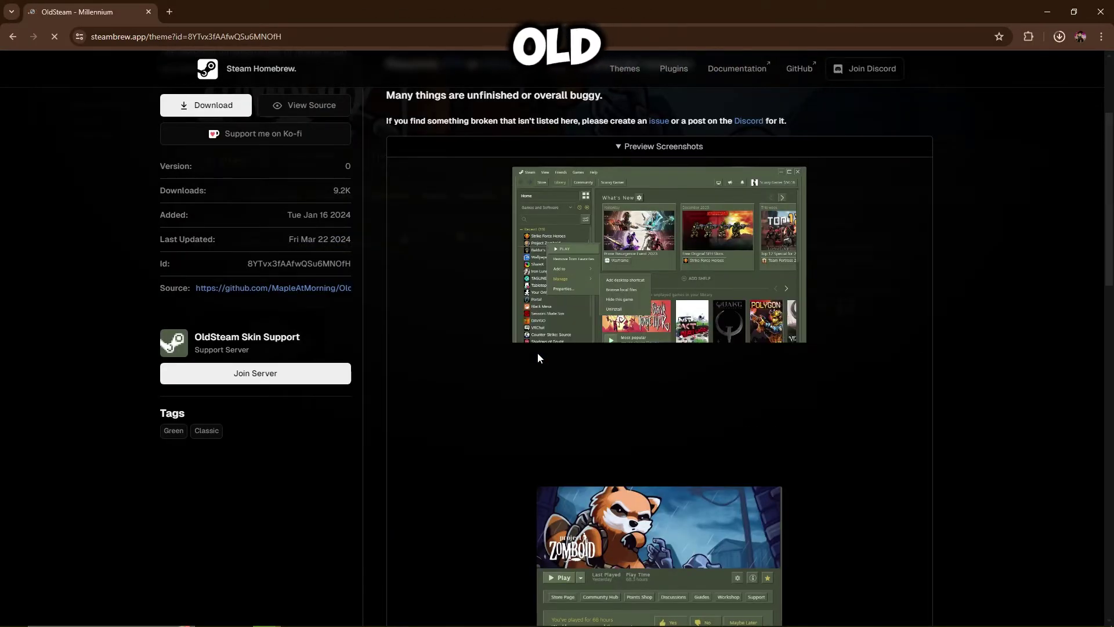
scroll(538, 358, "down", 5)
scroll(537, 358, "down", 12)
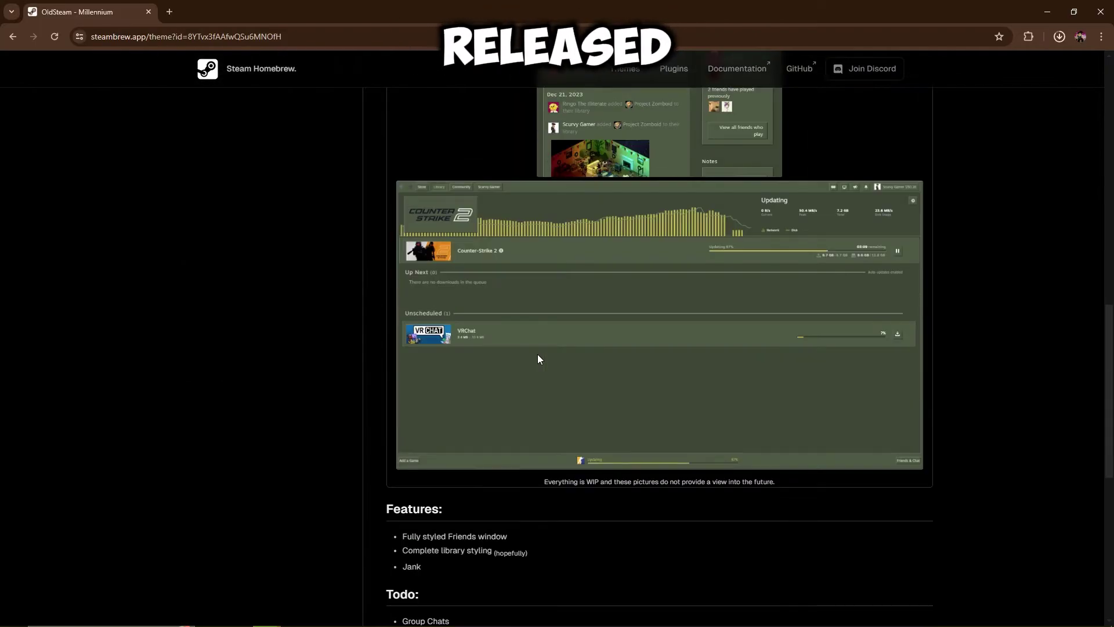
scroll(537, 358, "down", 3)
scroll(538, 354, "up", 20)
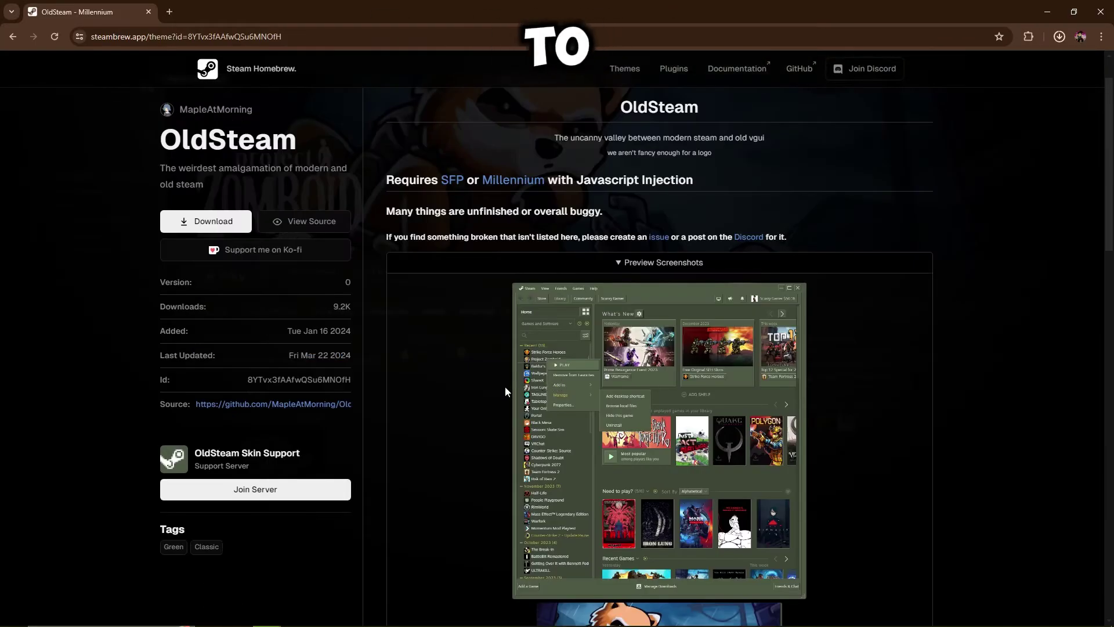
Download the OldSteam theme zip, then run Millennium.Installer-Windows.exe from Chrome's download list.
left_click(218, 219)
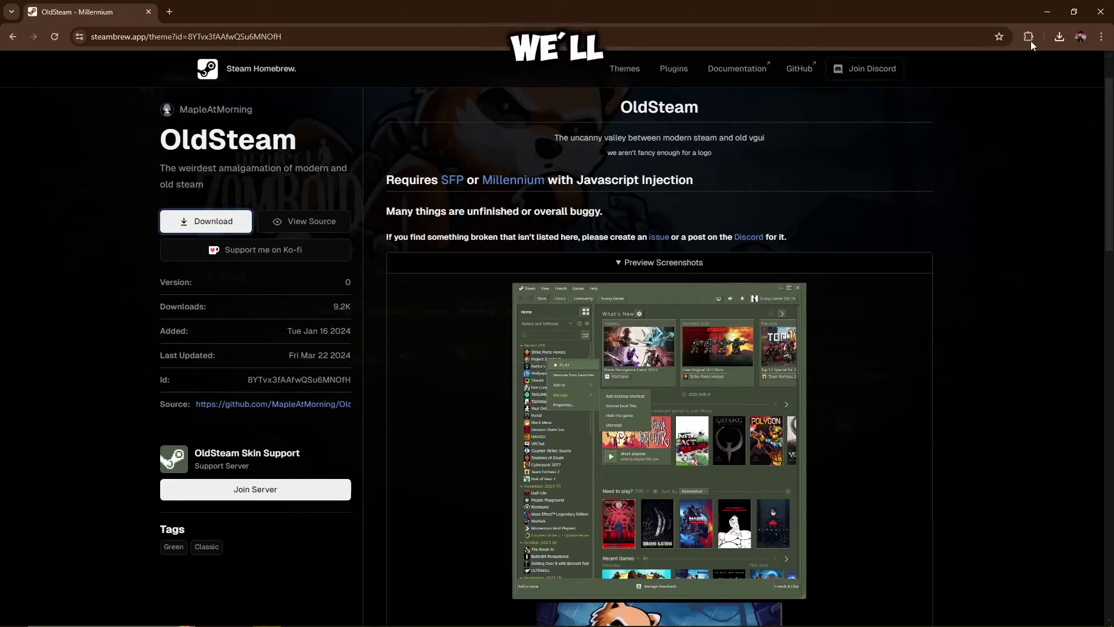
left_click(1058, 36)
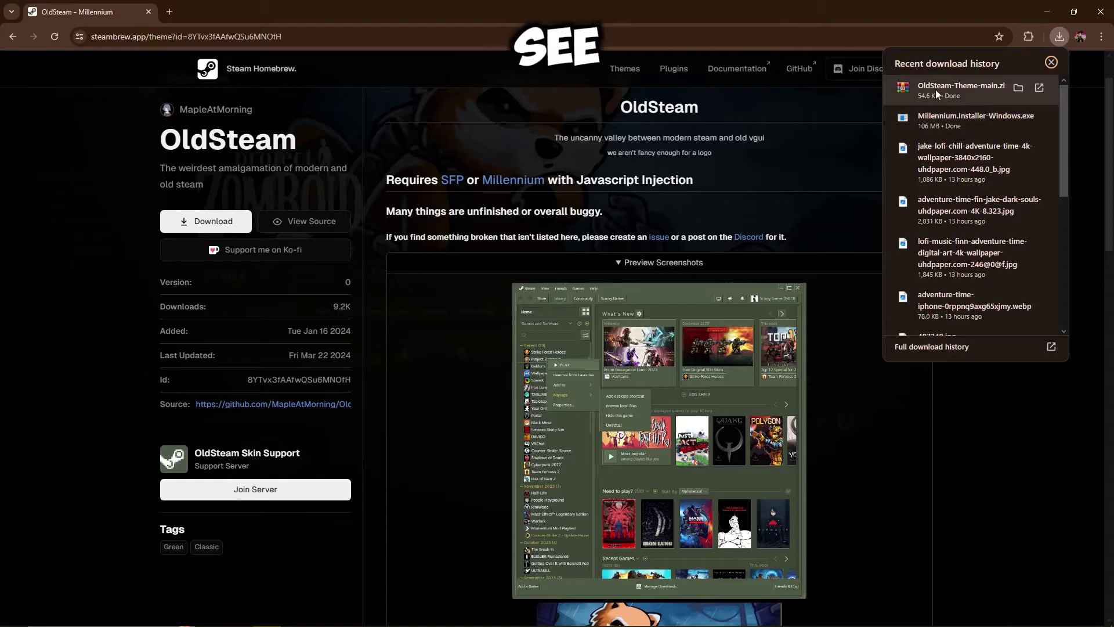
left_click(951, 118)
left_click(594, 332)
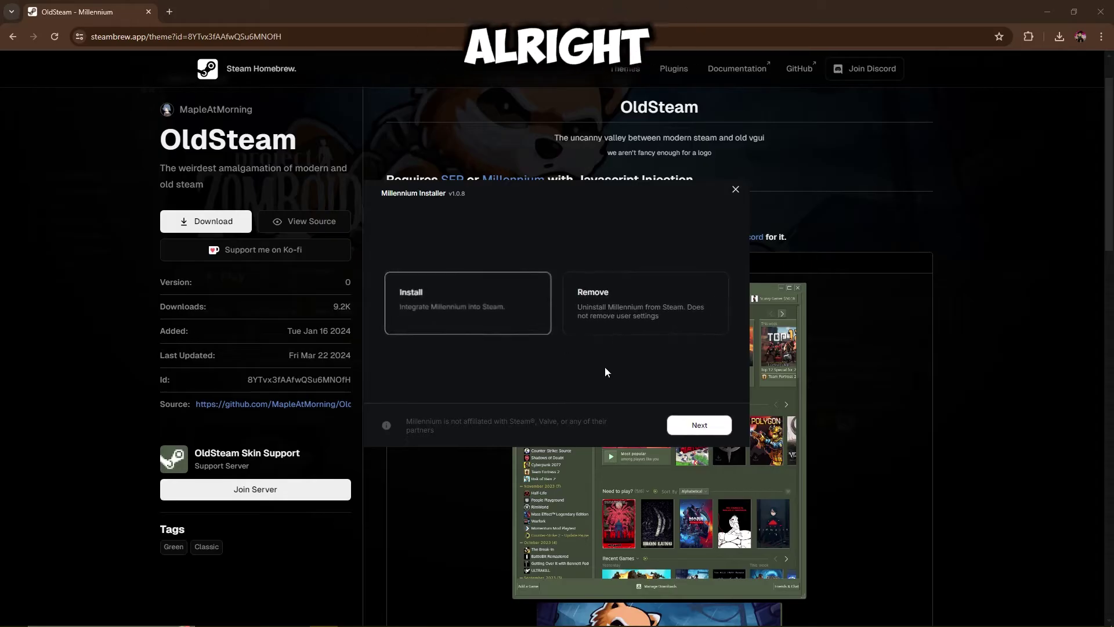
Continue through Millennium Installer and start installing Millennium v1.1.4 into Steam.
left_click(714, 433)
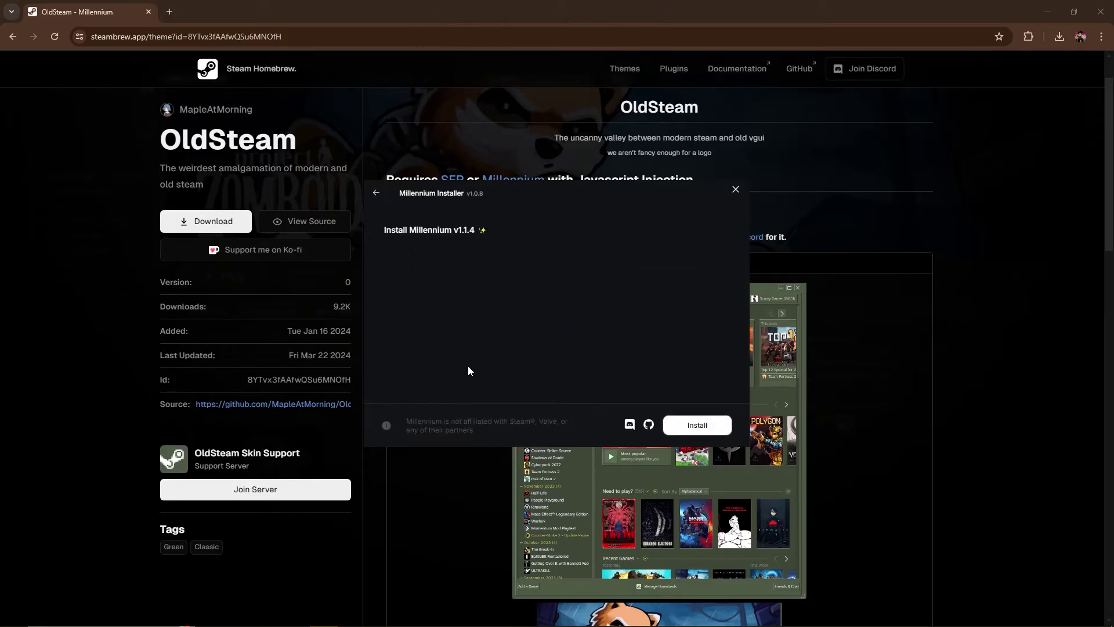
left_click(670, 426)
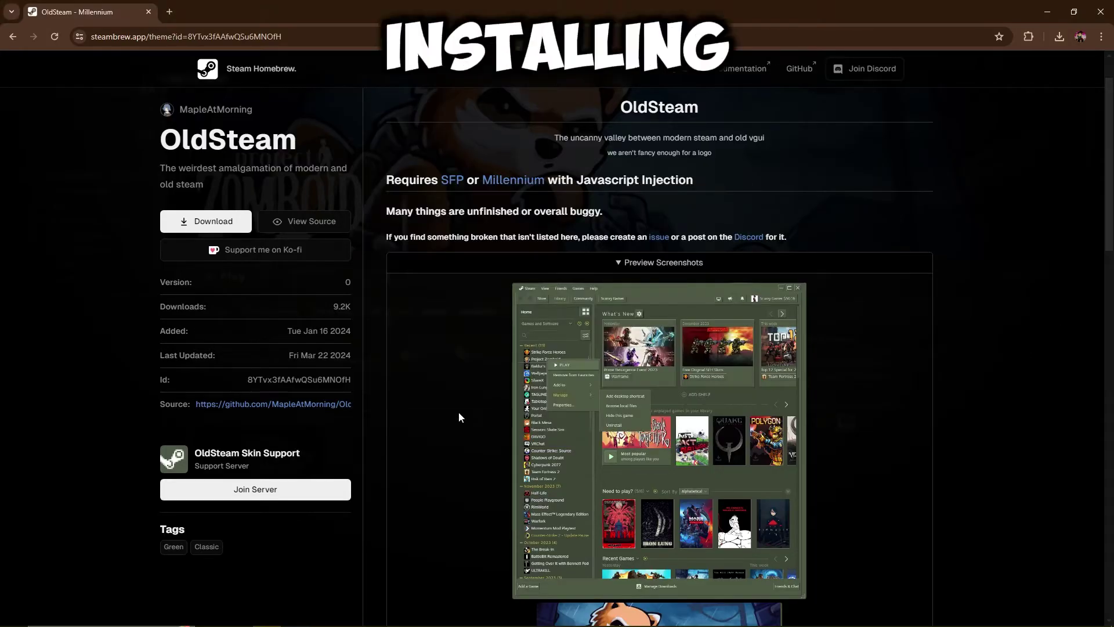
Download the Minimal Dark for Steam theme from its Steam Homebrew page.
scroll(459, 412, "down", 4)
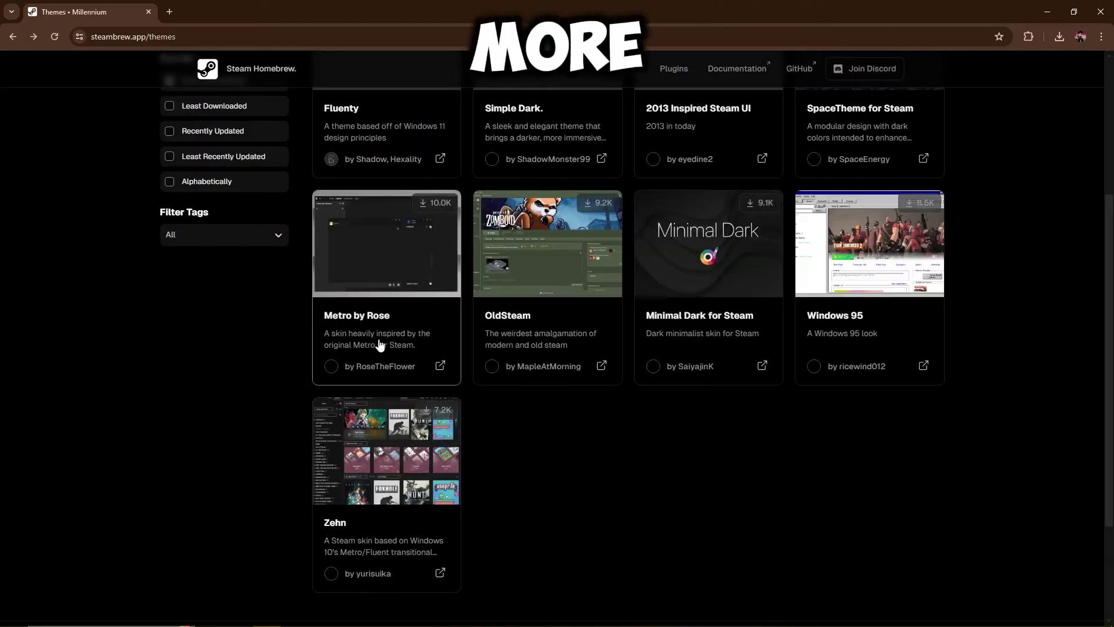
scroll(369, 338, "down", 3)
scroll(464, 407, "up", 6)
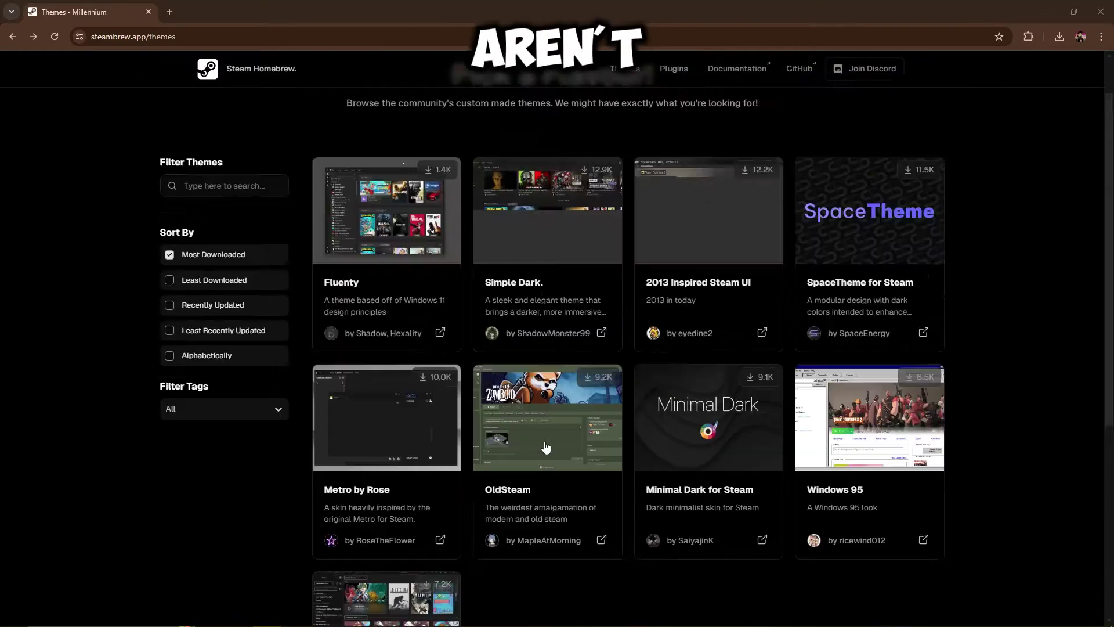
scroll(464, 403, "down", 3)
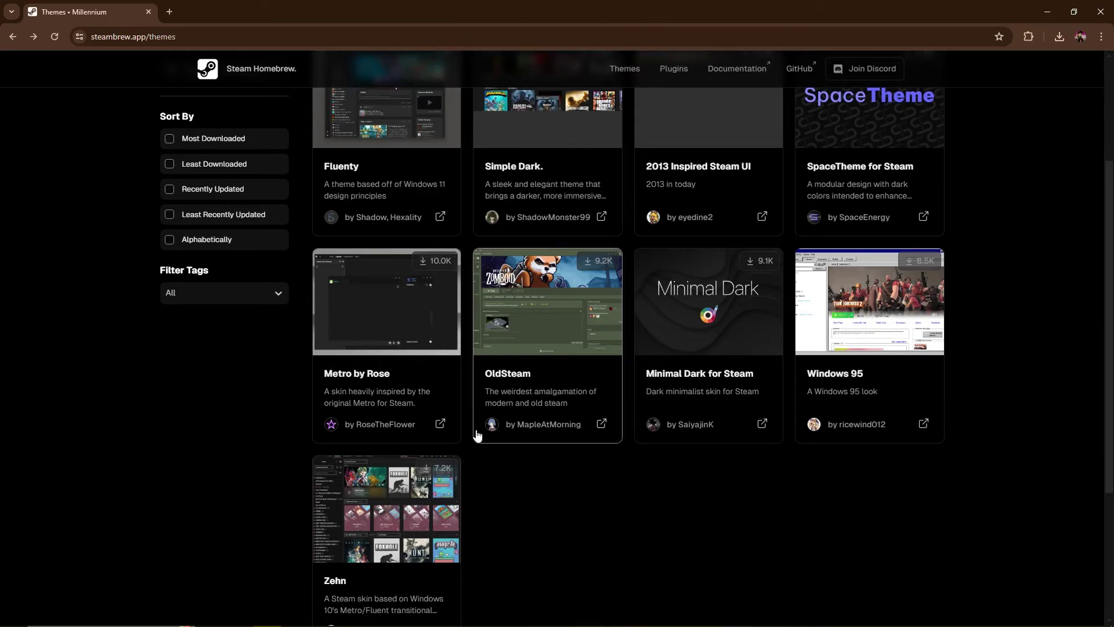
scroll(476, 436, "up", 3)
scroll(477, 359, "down", 1)
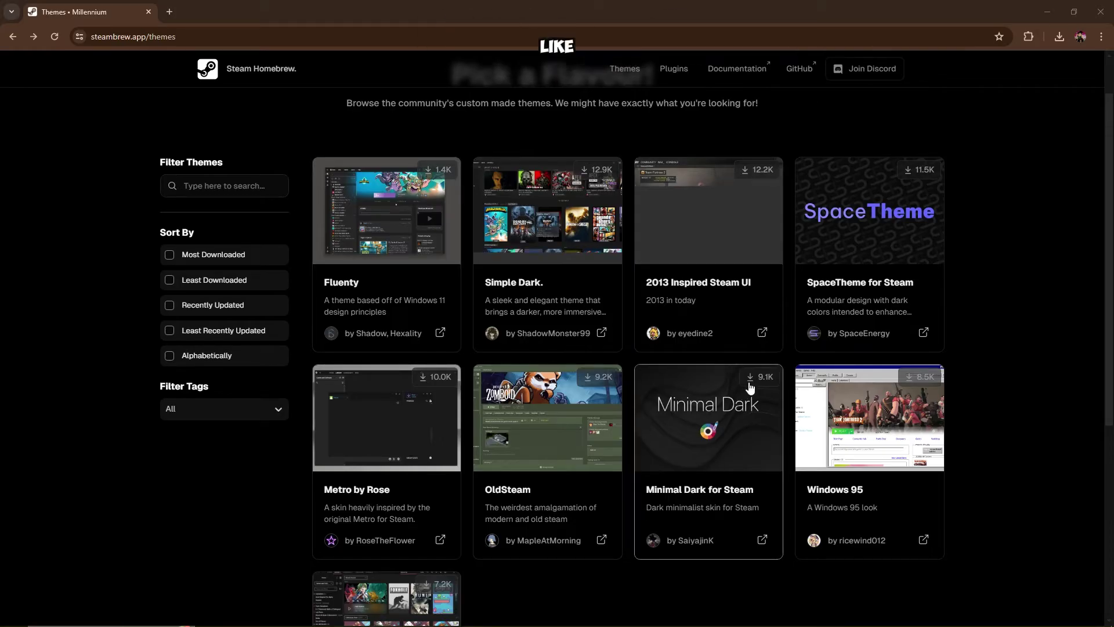
left_click(730, 406)
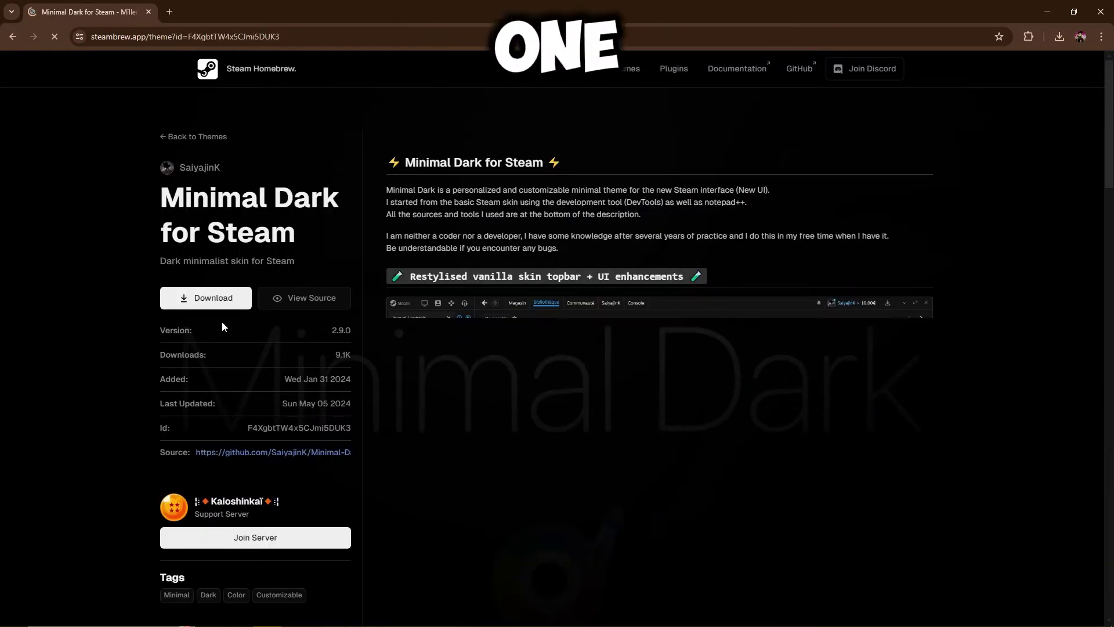
left_click(208, 303)
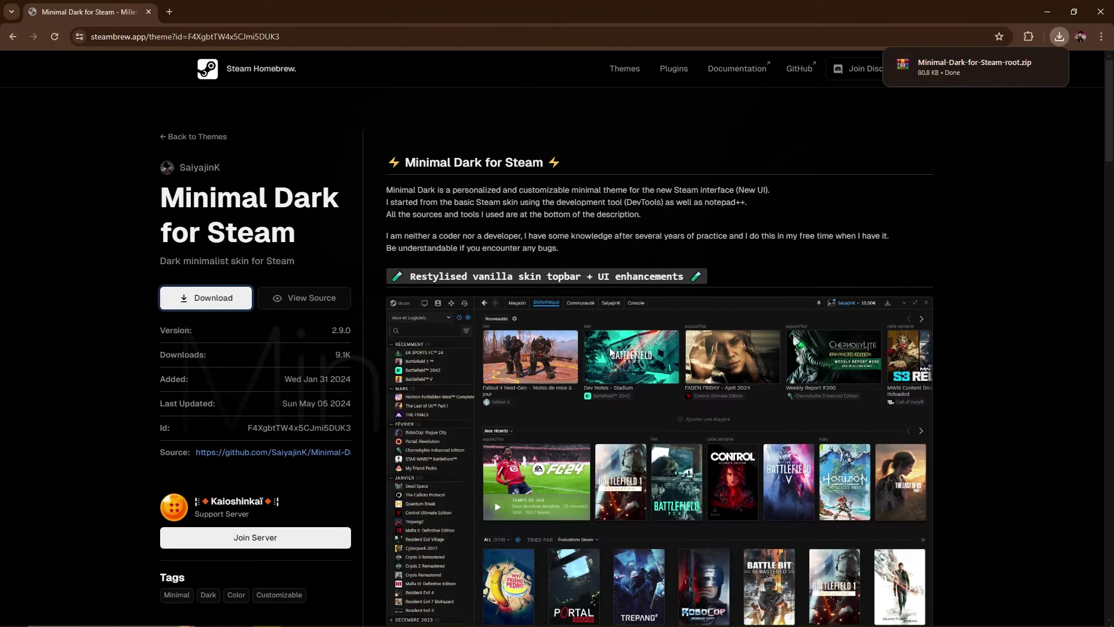
Go back to the themes list and download the Windows 95 theme.
scroll(609, 347, "down", 5)
key("alt+Left")
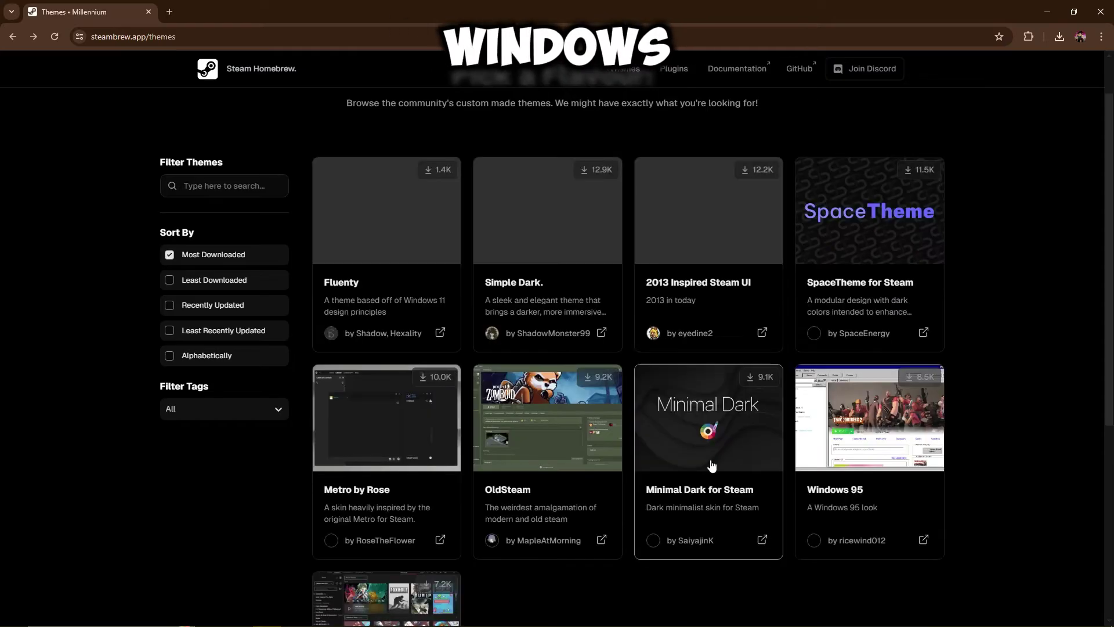
left_click(812, 464)
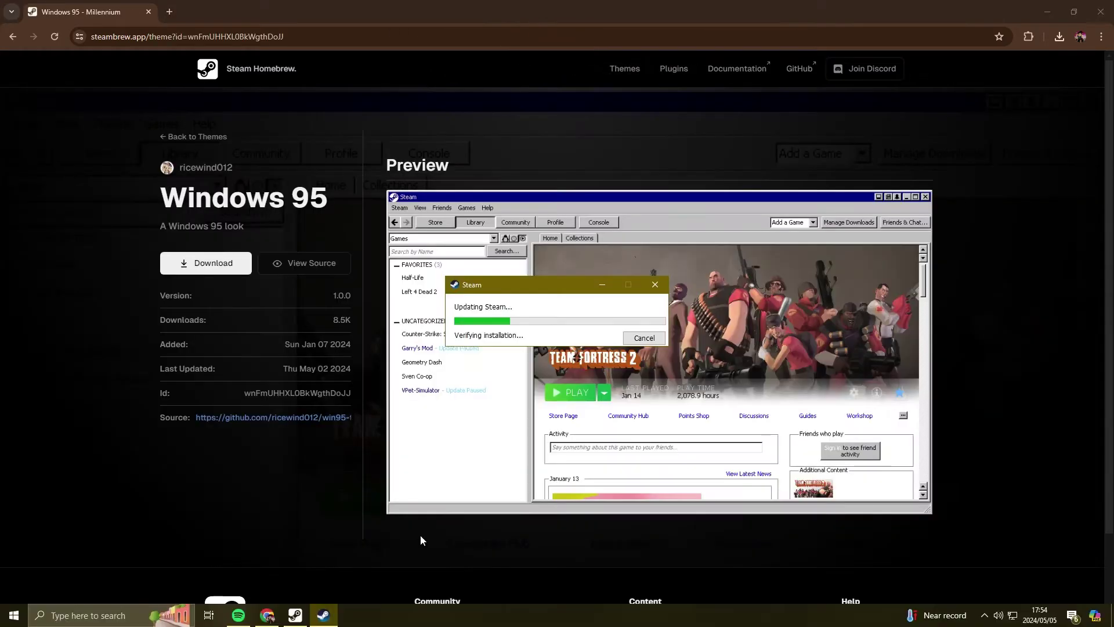
scroll(585, 410, "down", 1)
scroll(585, 412, "down", 1)
scroll(625, 425, "up", 2)
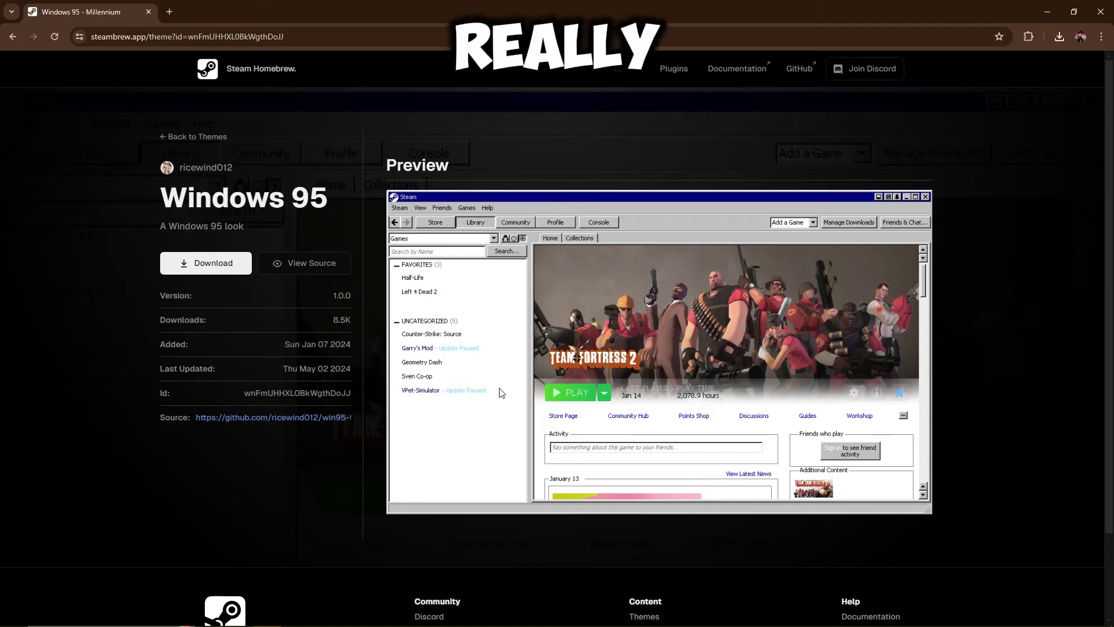
left_click(210, 271)
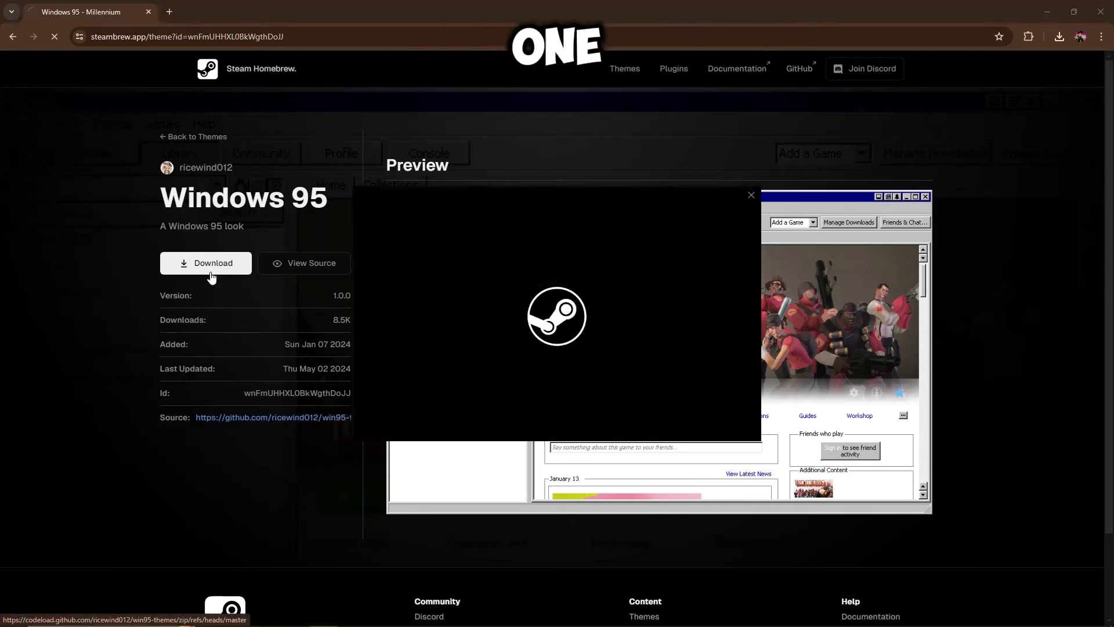
Sign in with the existing Steam profile and exit the completed Millennium installer.
left_click(507, 325)
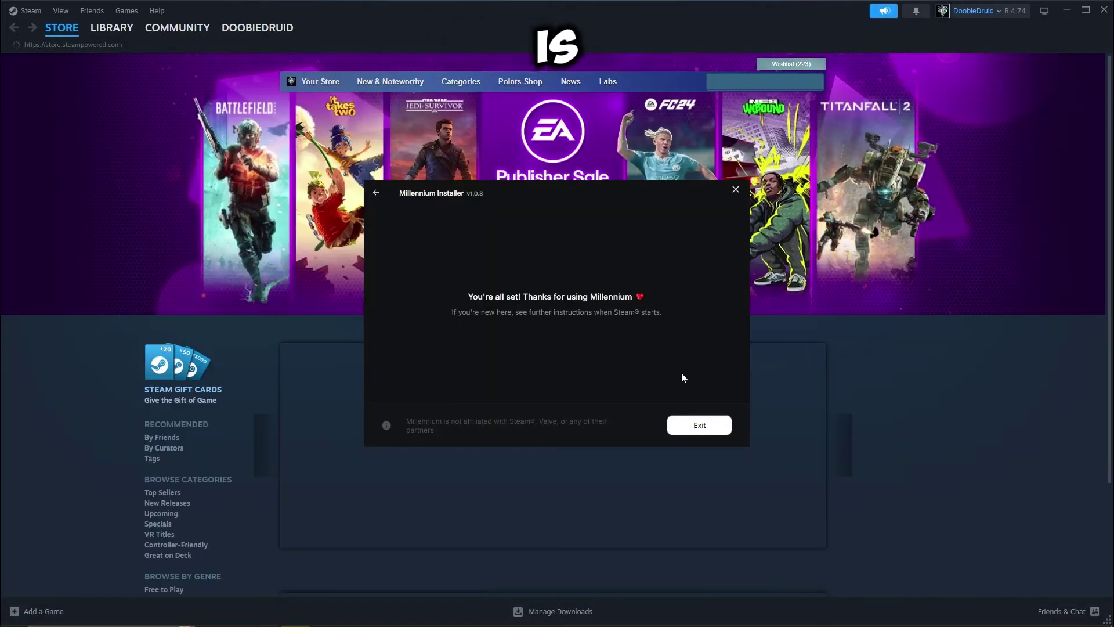
left_click(699, 426)
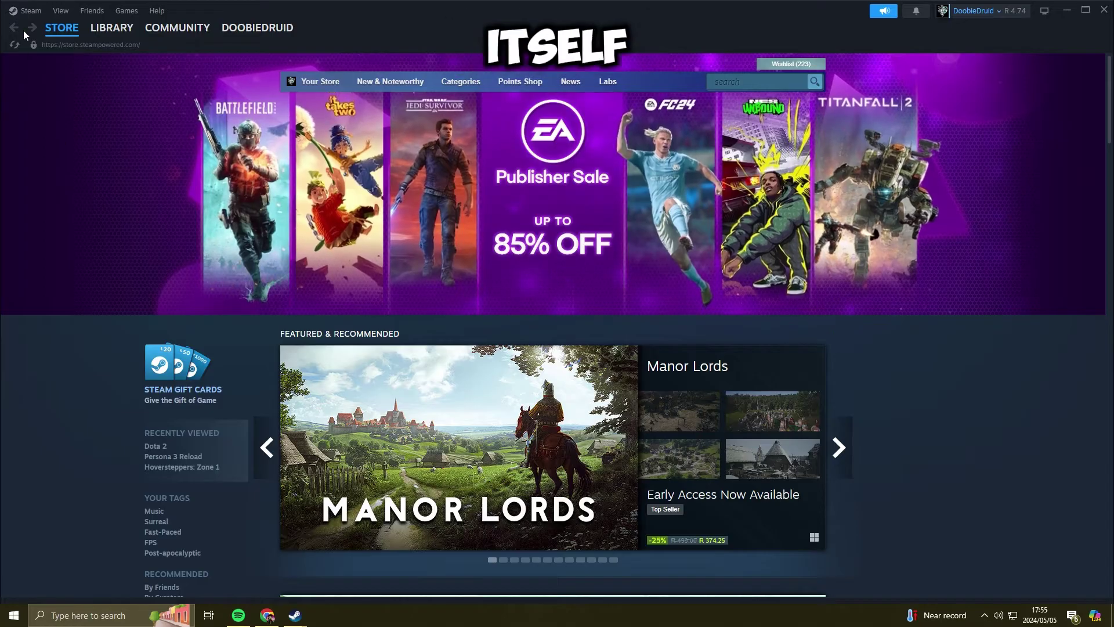
From Steam Settings > Interface, open Millennium v1.1.4's theme library beside Steam Skin.
left_click(26, 10)
left_click(23, 127)
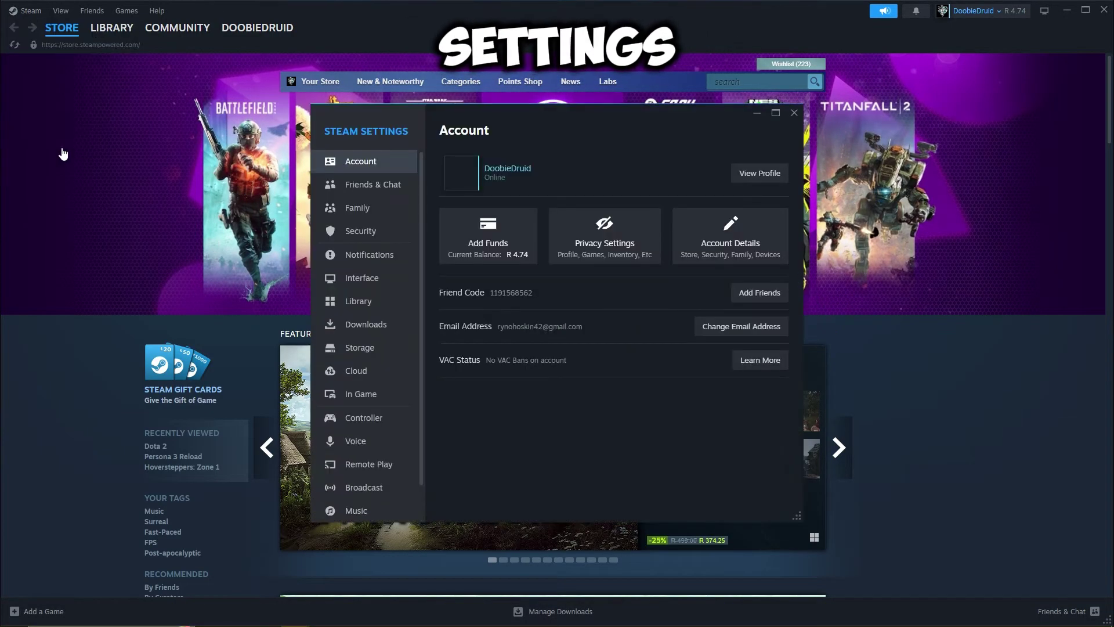
left_click(378, 279)
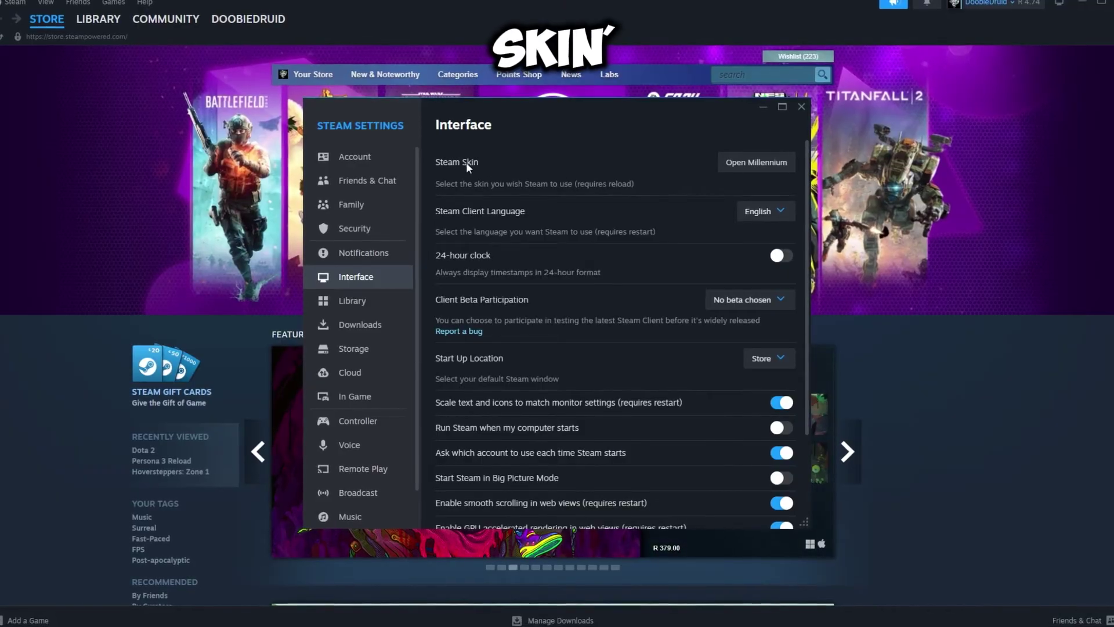
left_click(723, 169)
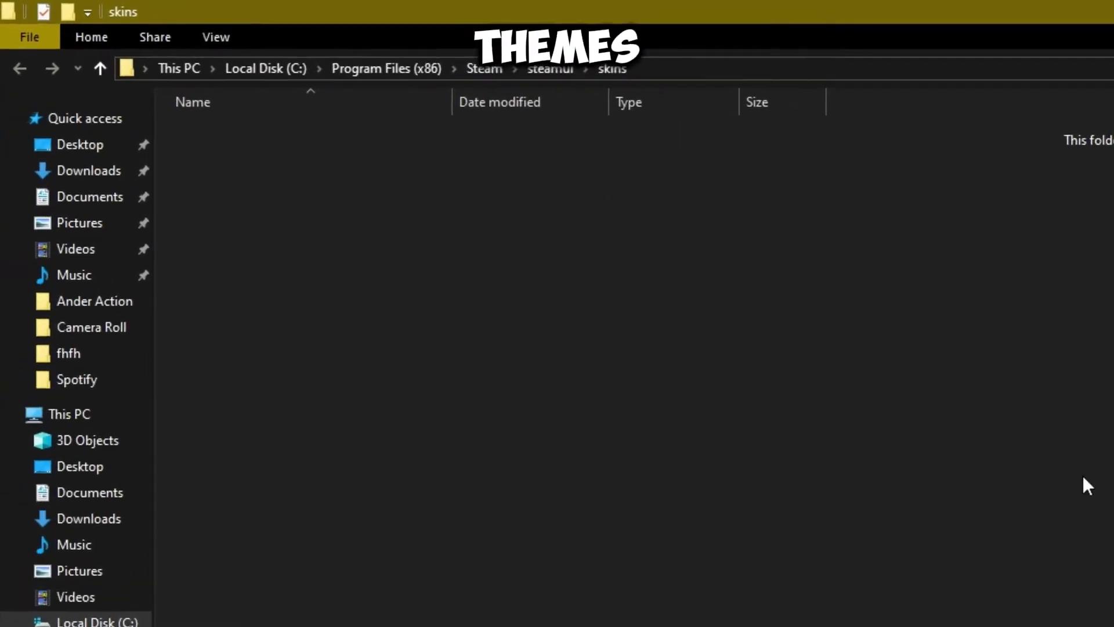
In Downloads, select the three theme archives and bring up their extract options.
left_click(84, 174)
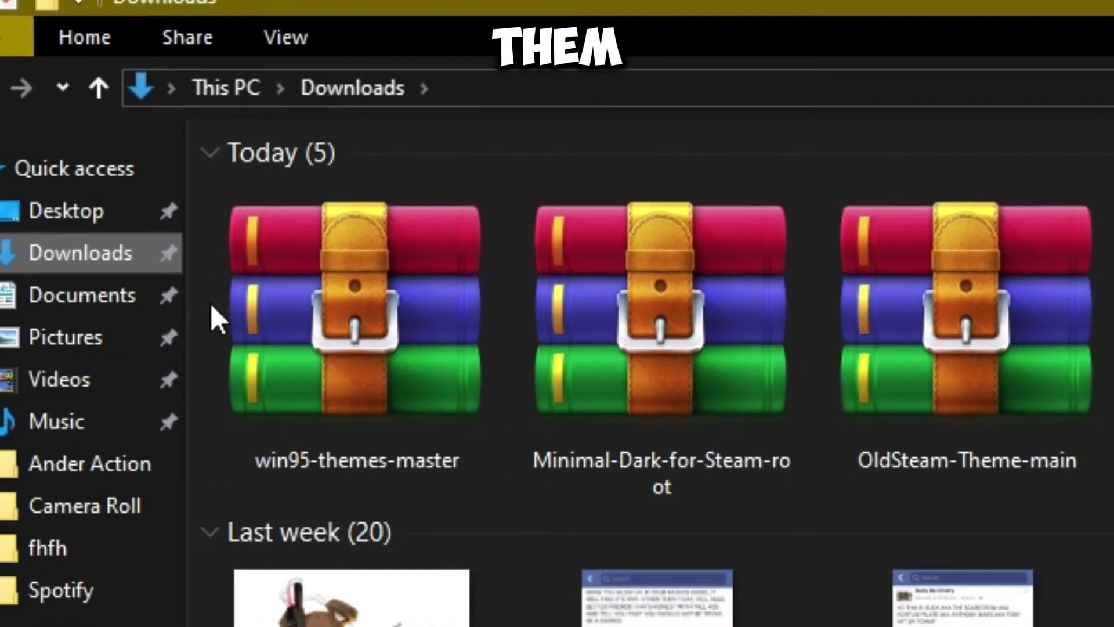
left_click_drag(174, 297, 833, 293)
left_click_drag(720, 246, 725, 251)
right_click(726, 250)
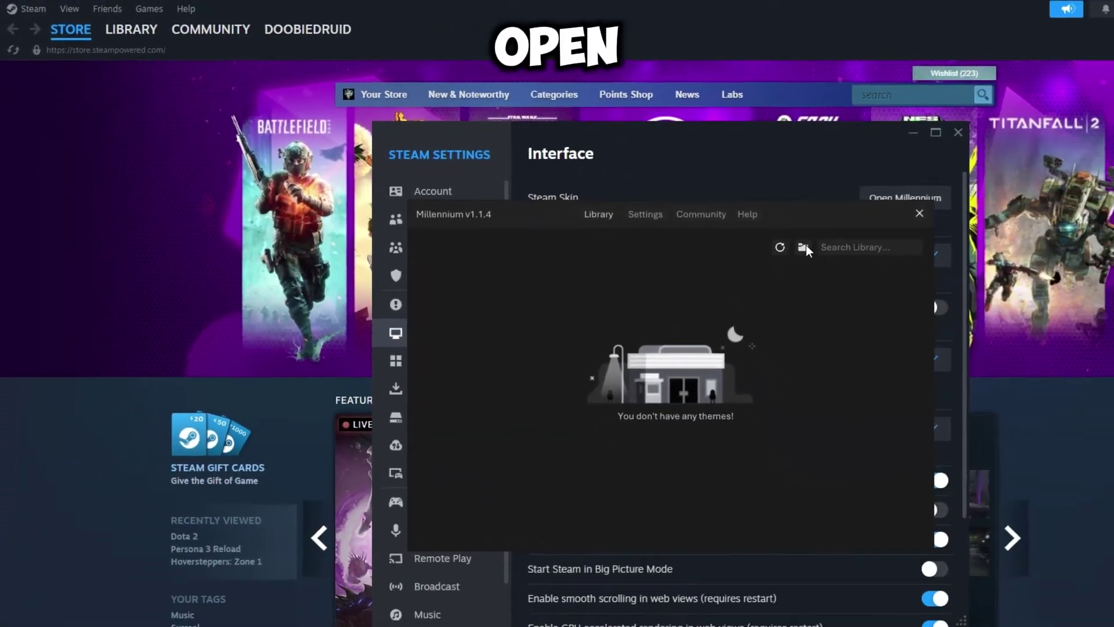
Paste the extracted themes into Steam's skins folder.
left_click(949, 289)
right_click(381, 227)
left_click(298, 322)
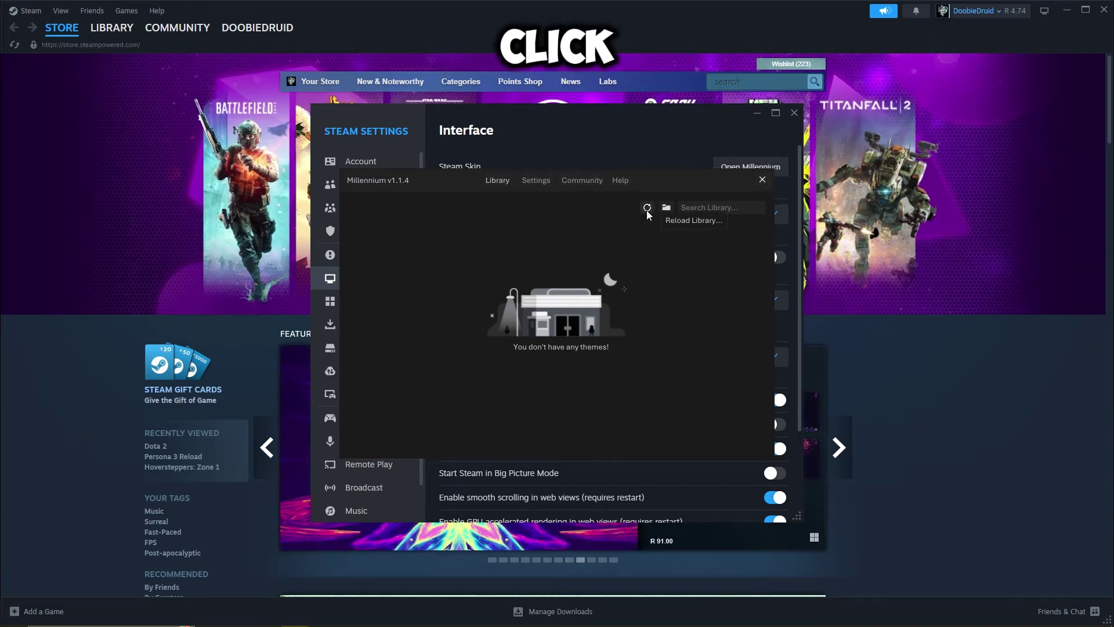
Reload the Millennium theme library and dismiss the Don't Starve Together deal popup.
left_click(647, 208)
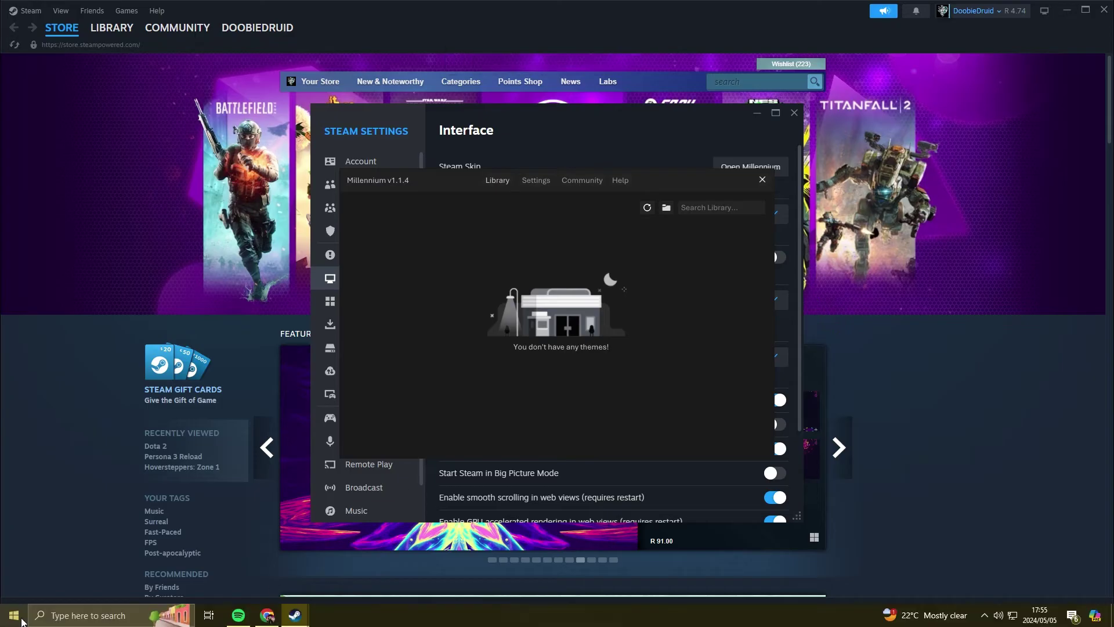
mouse_move(284, 619)
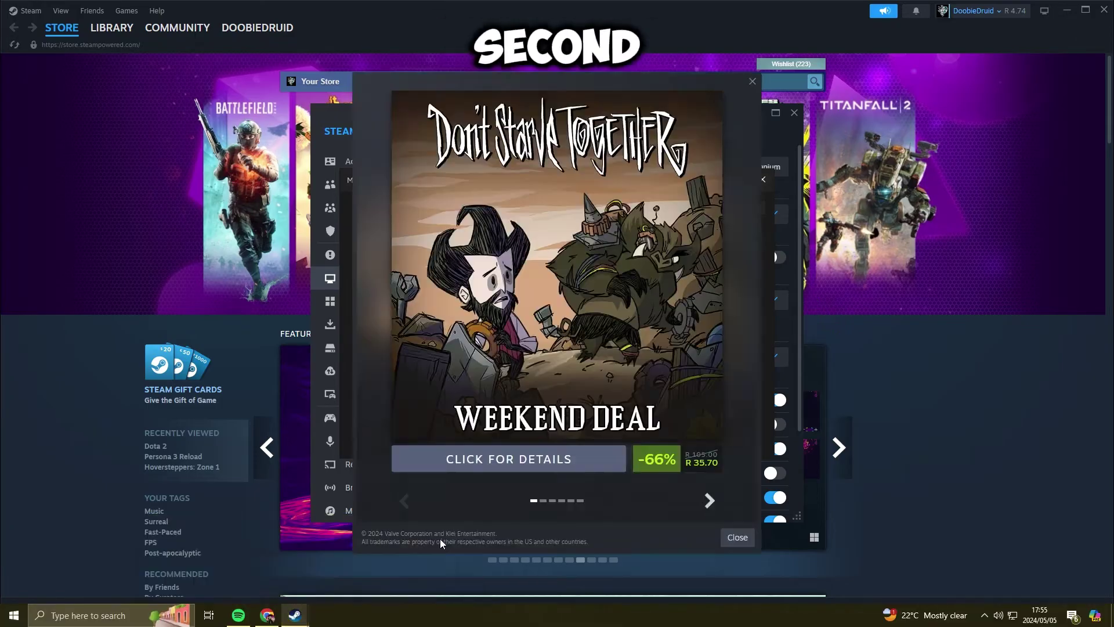
left_click(737, 536)
mouse_move(313, 614)
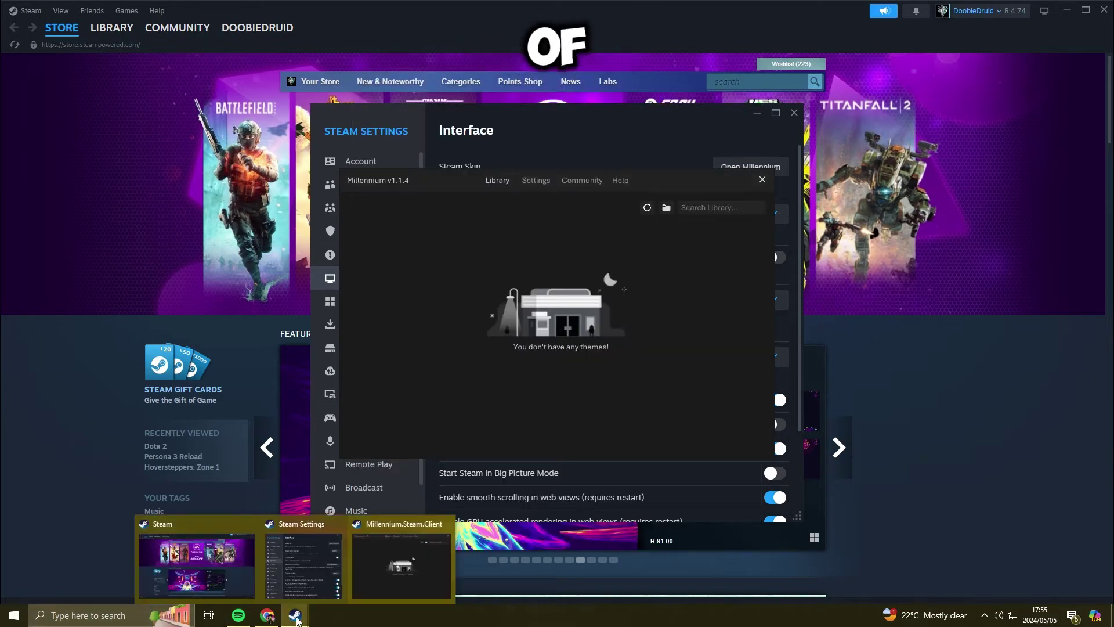
left_click(337, 524)
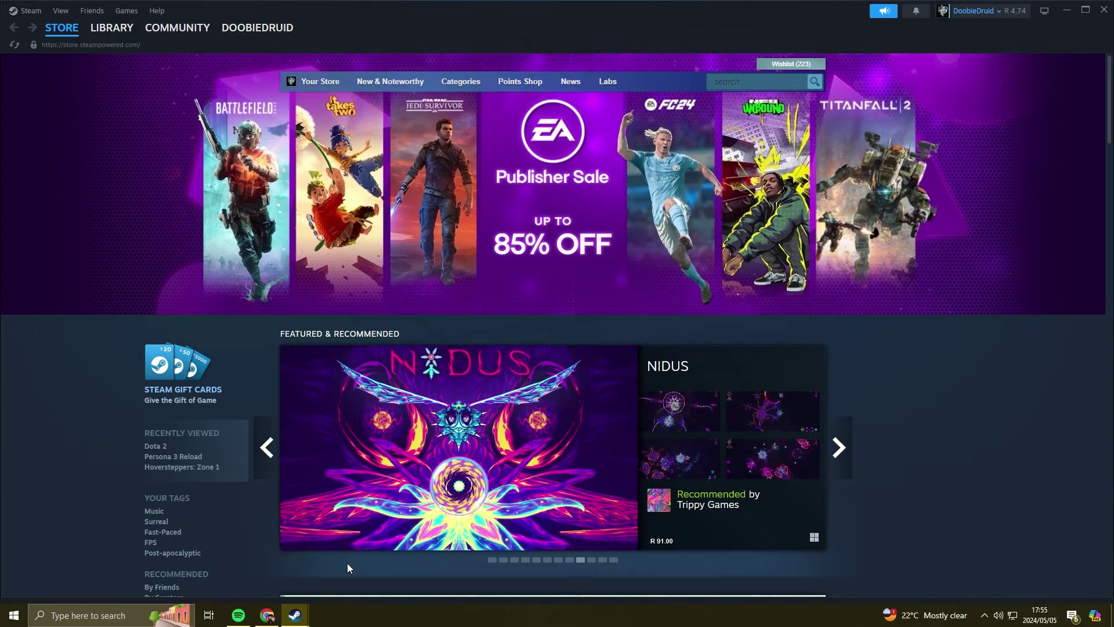
left_click(349, 563)
left_click(763, 179)
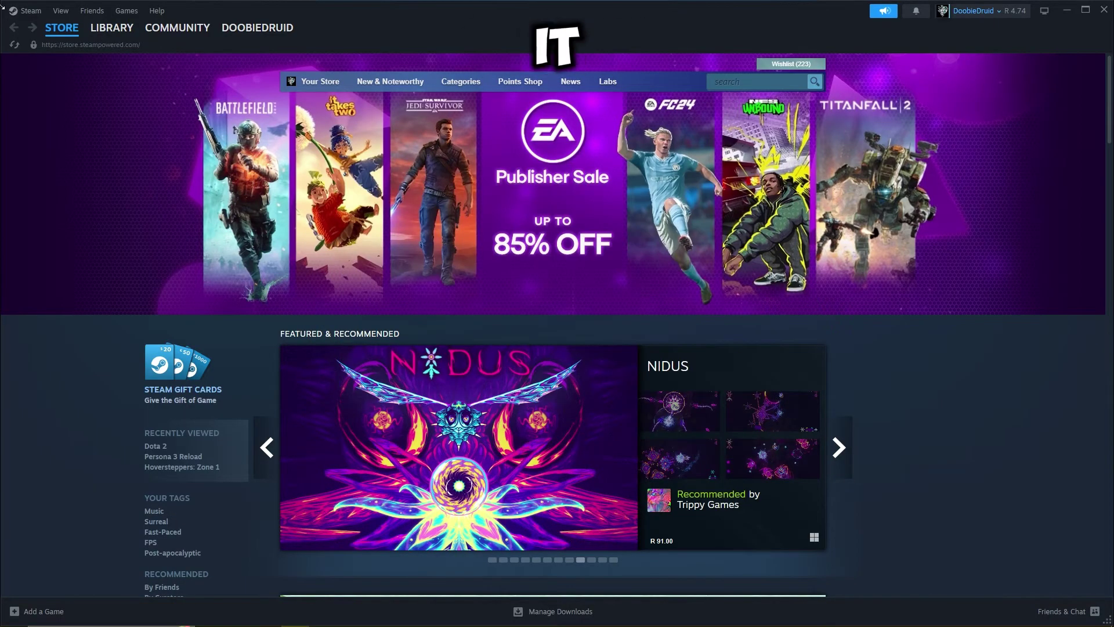
left_click(32, 17)
left_click(52, 136)
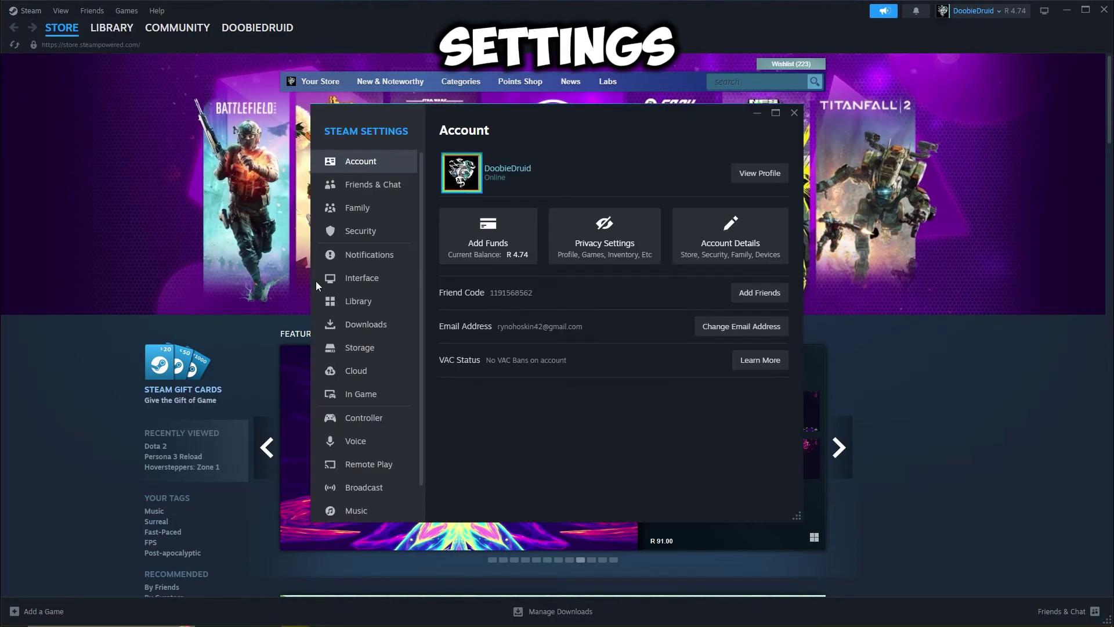
left_click(363, 280)
left_click(743, 168)
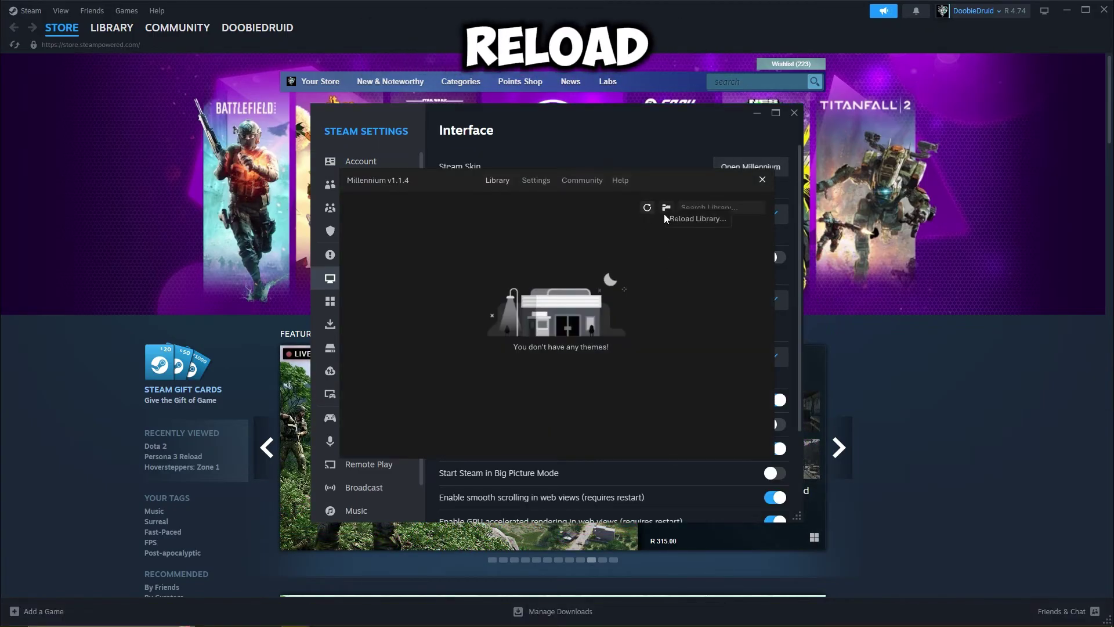
left_click(647, 208)
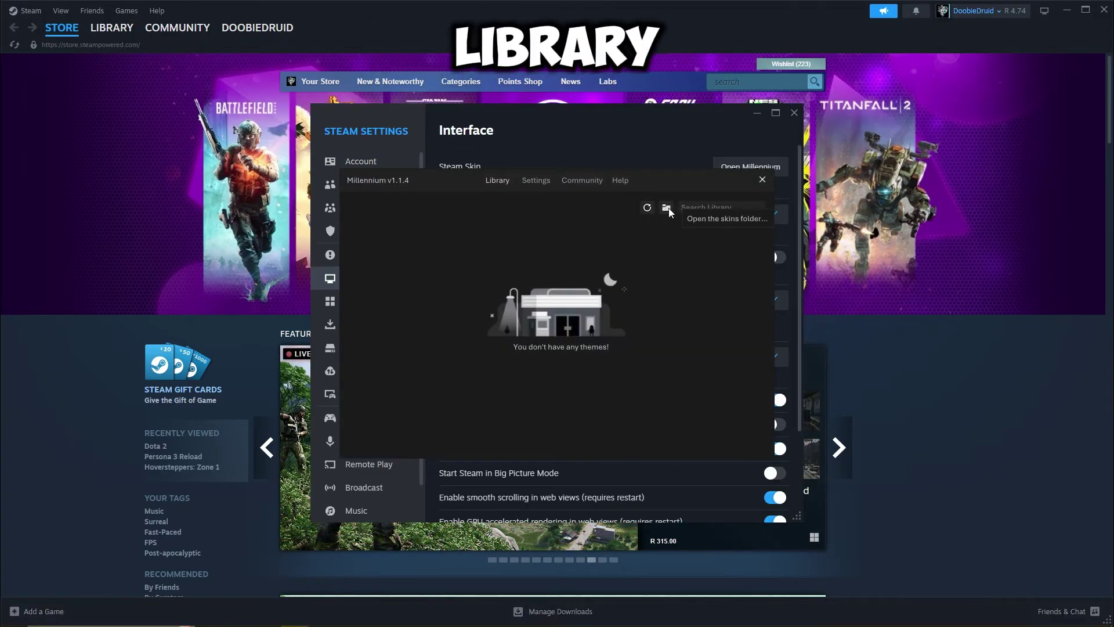
left_click(528, 181)
left_click(497, 180)
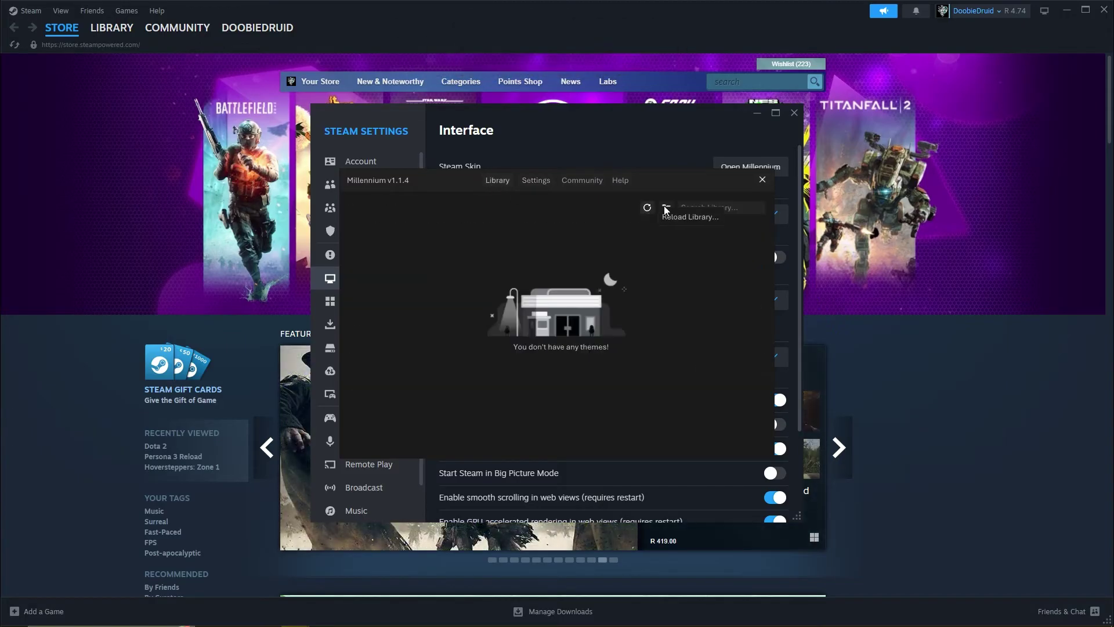
Open the OldSteam-Theme-main.zip archive from the Steam skins folder.
left_click(667, 208)
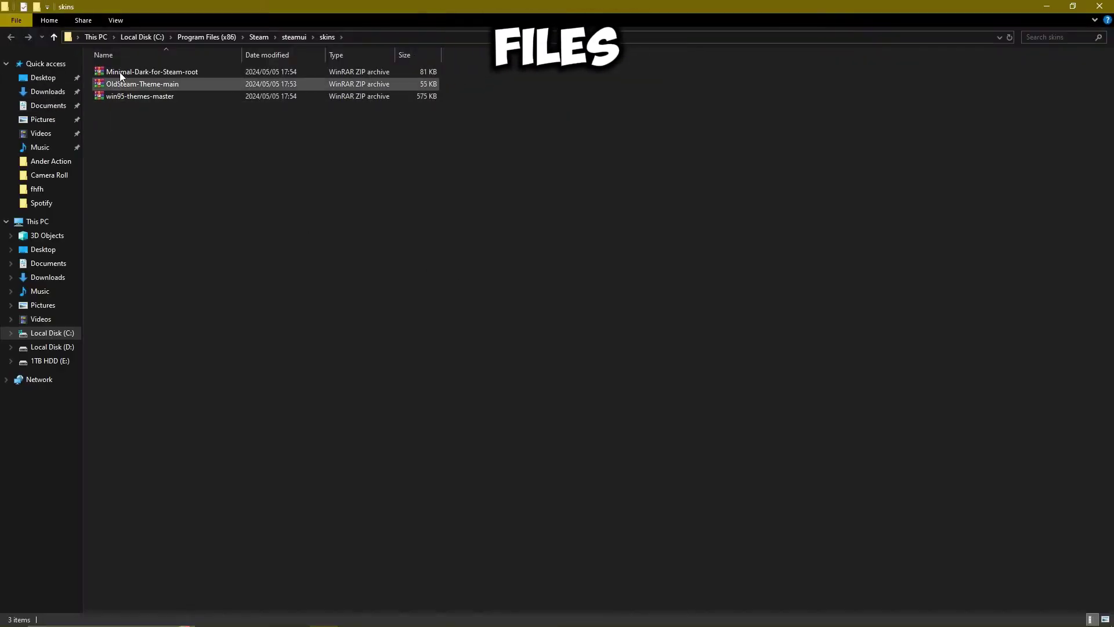
left_click(111, 88)
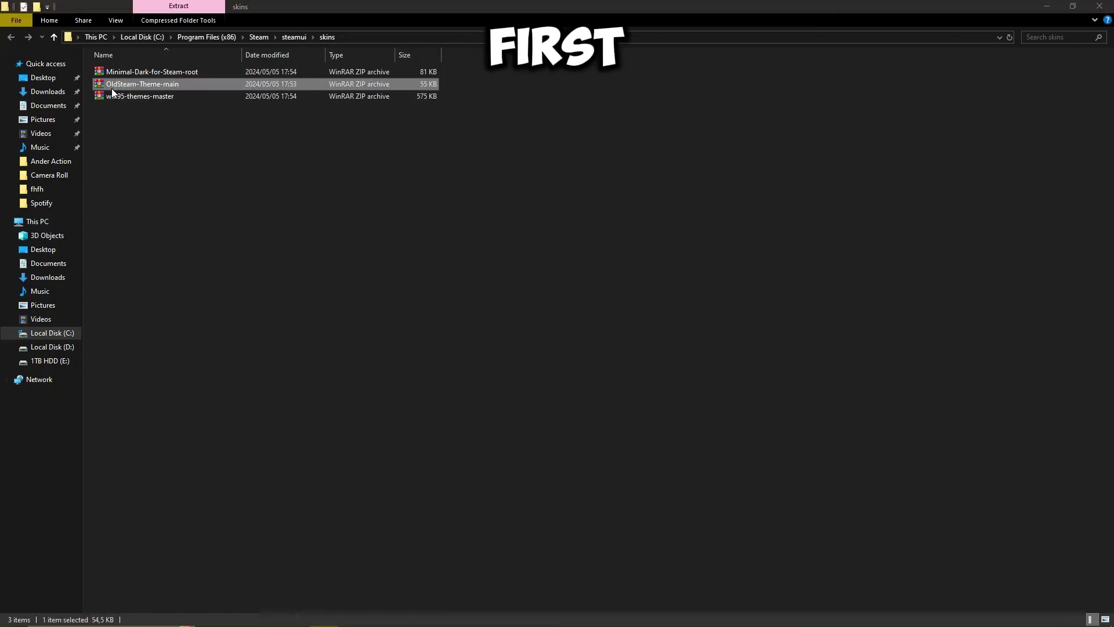
double_click(111, 89)
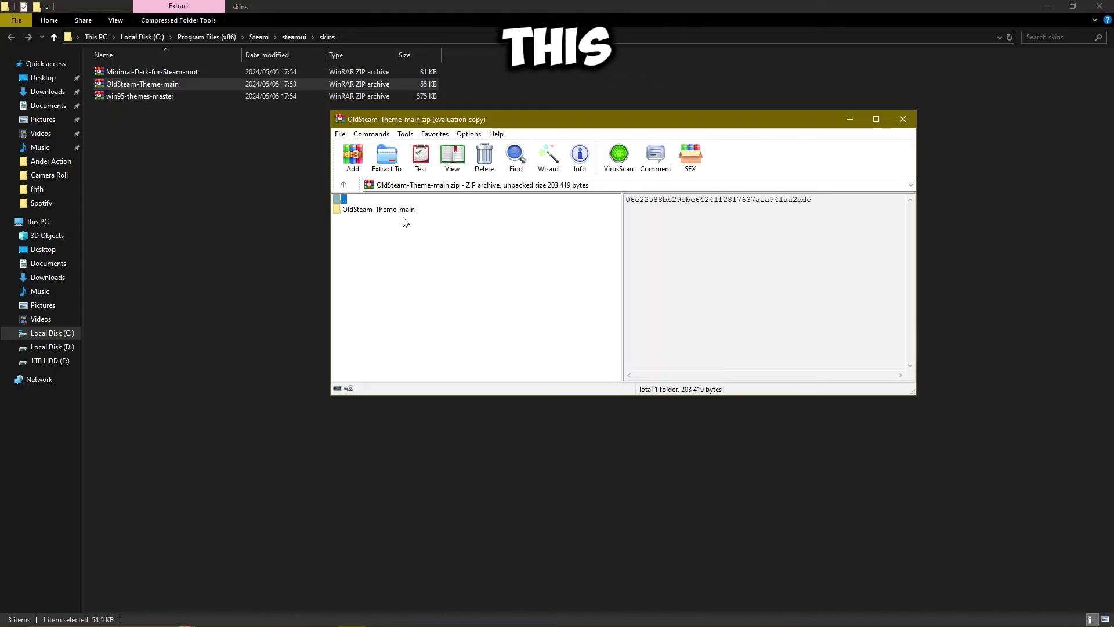
Extract the OldSteam theme folder straight into skins, close WinRAR, and reload Millennium's library.
right_click(402, 218)
left_click(436, 279)
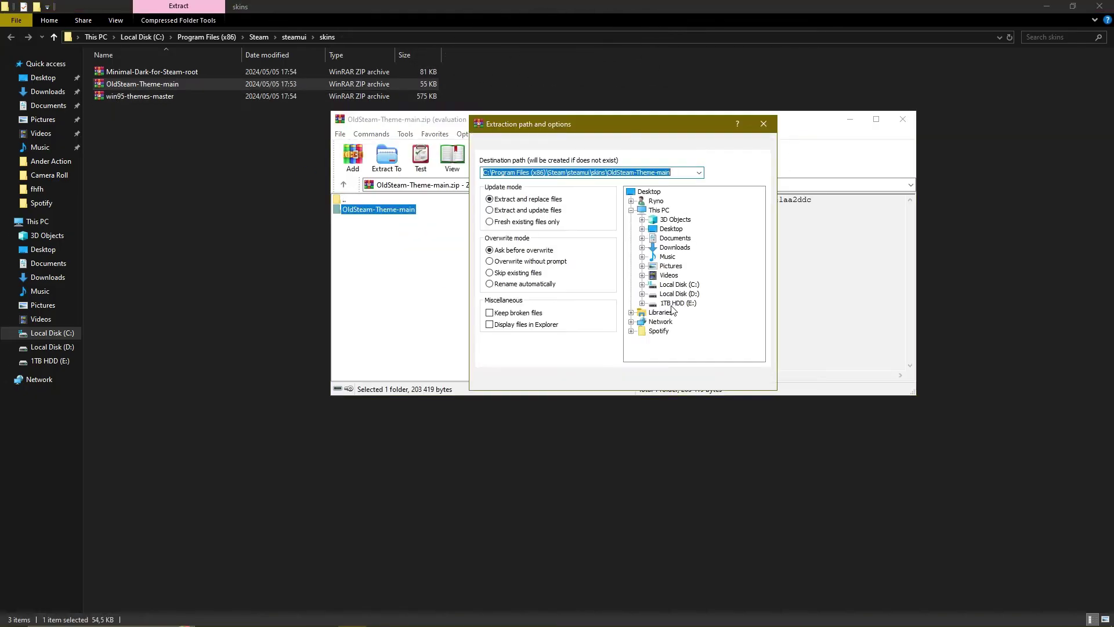
left_click(709, 377)
right_click(393, 214)
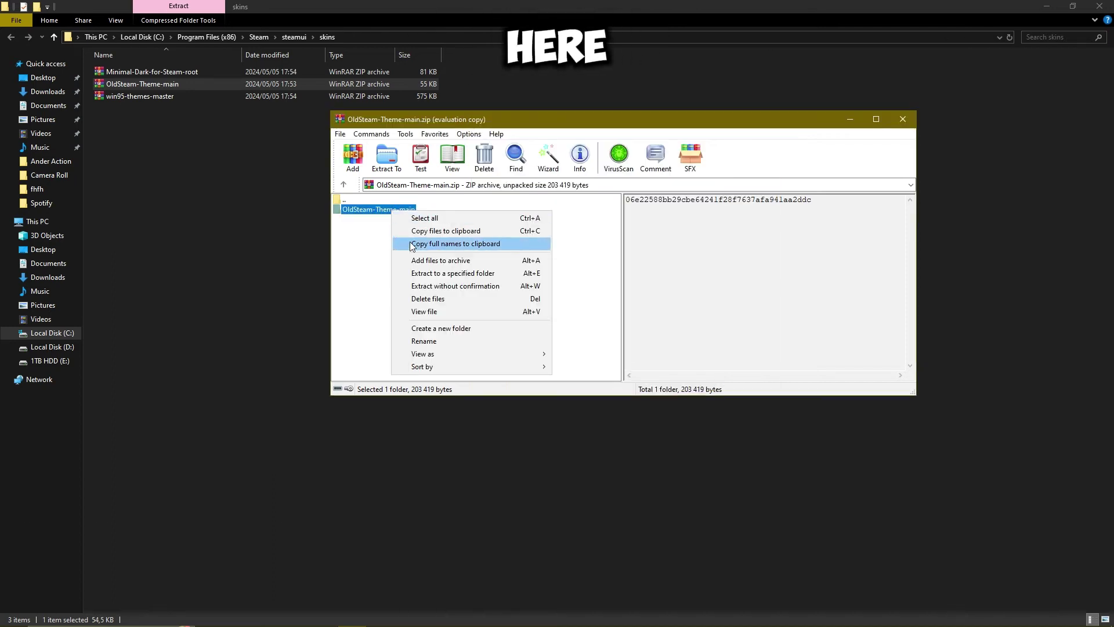
left_click(430, 290)
left_click(895, 120)
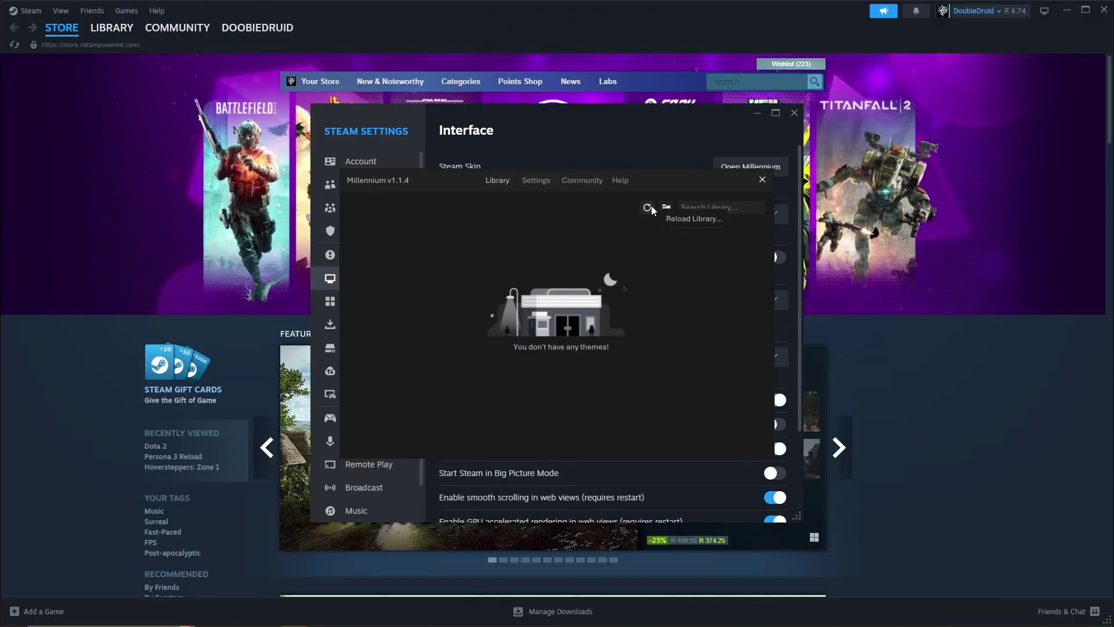
left_click(648, 207)
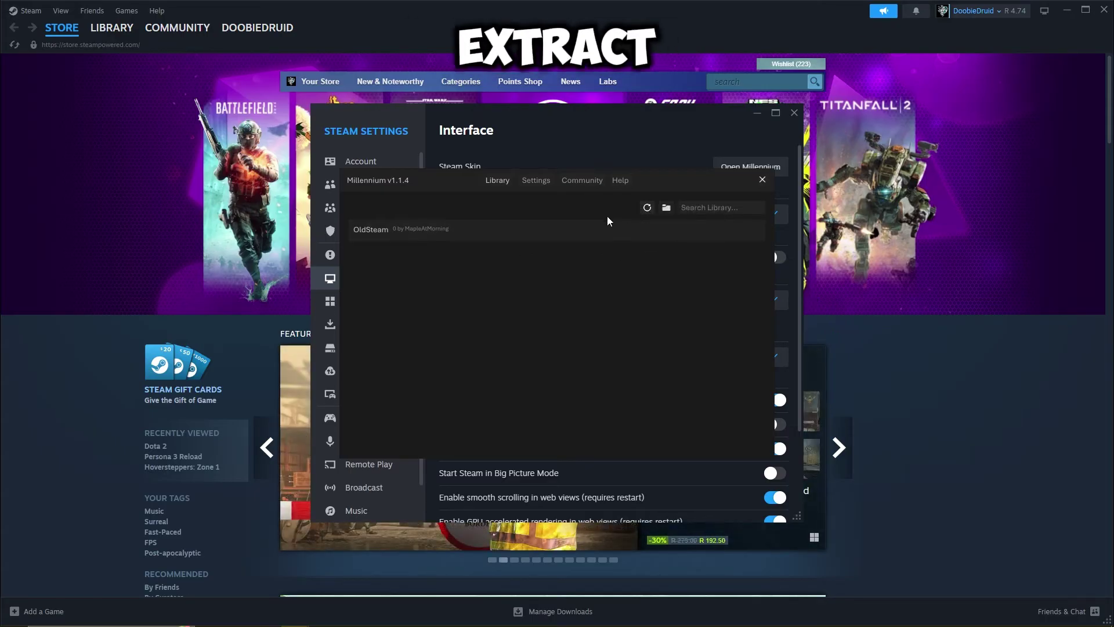
left_click(664, 208)
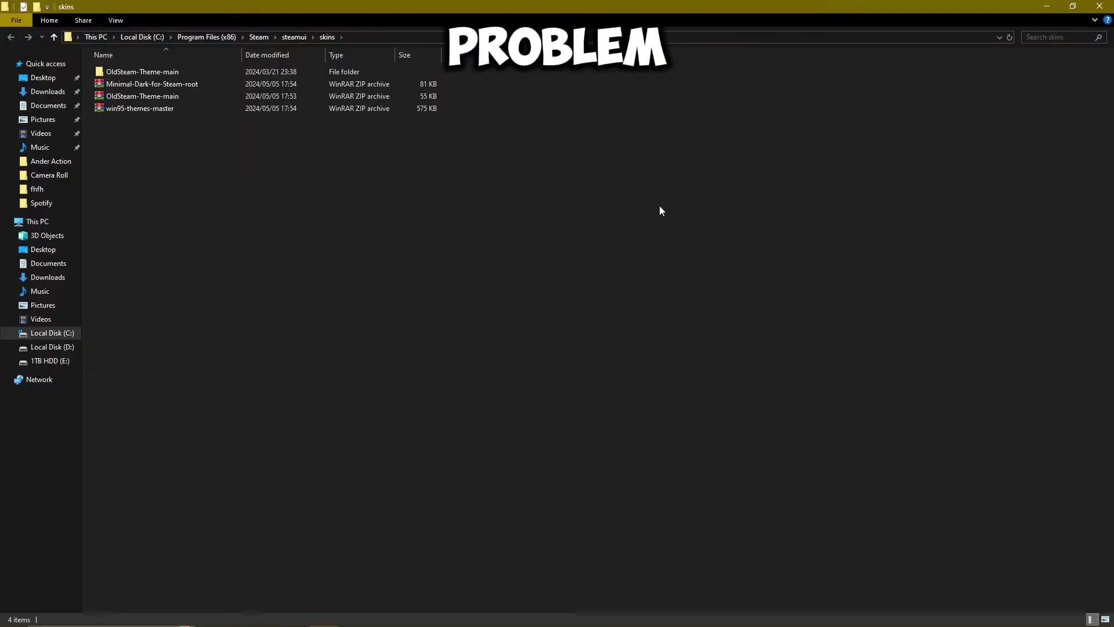
left_click(118, 85)
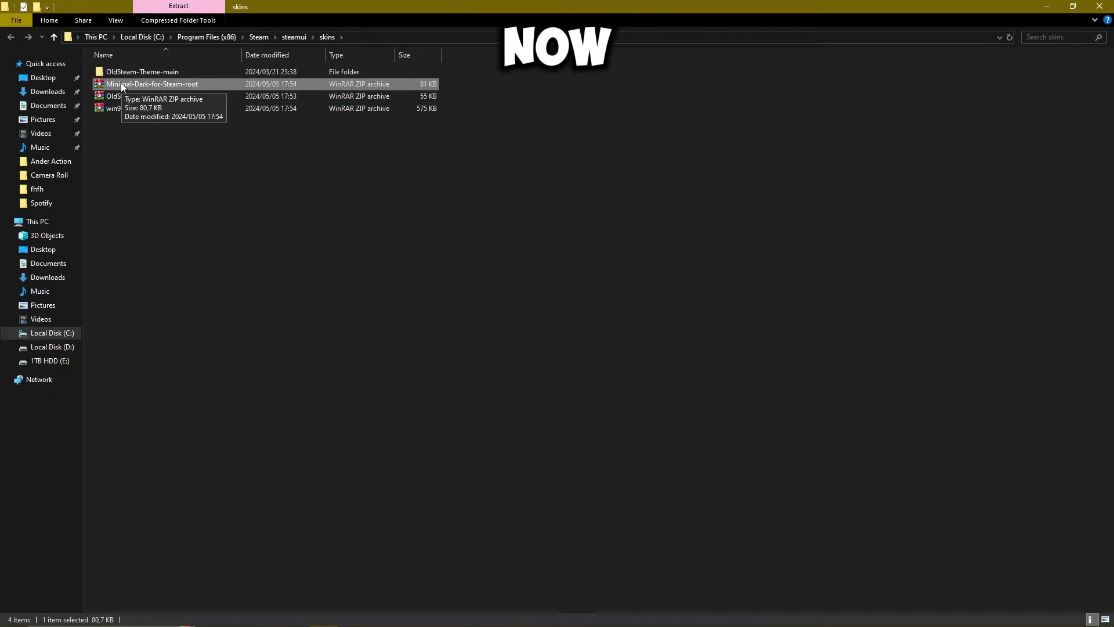
right_click(121, 86)
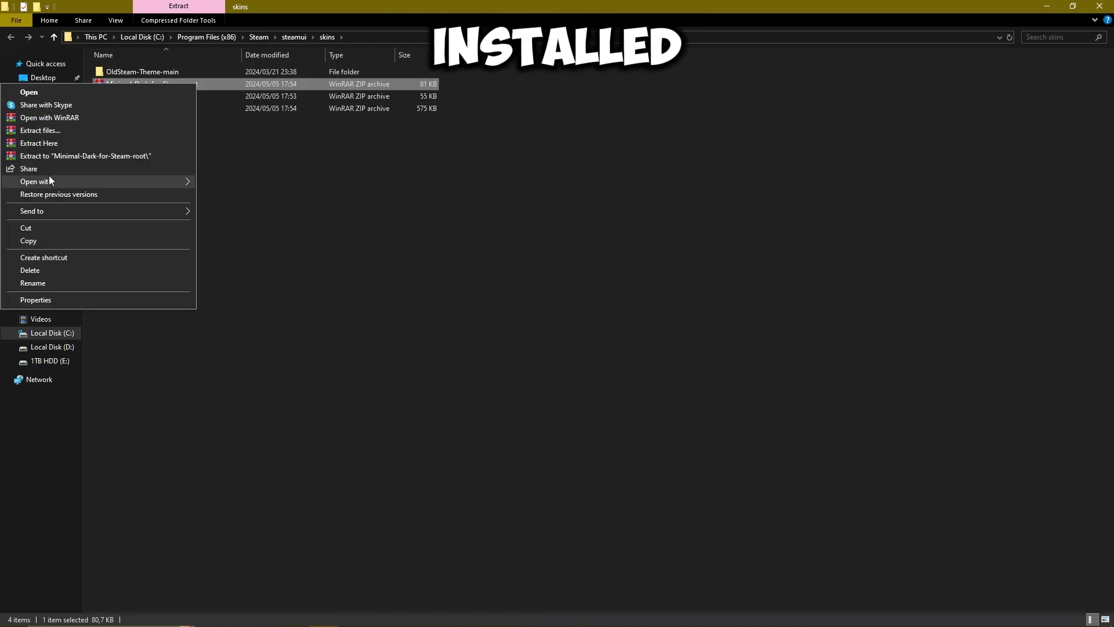
mouse_move(49, 181)
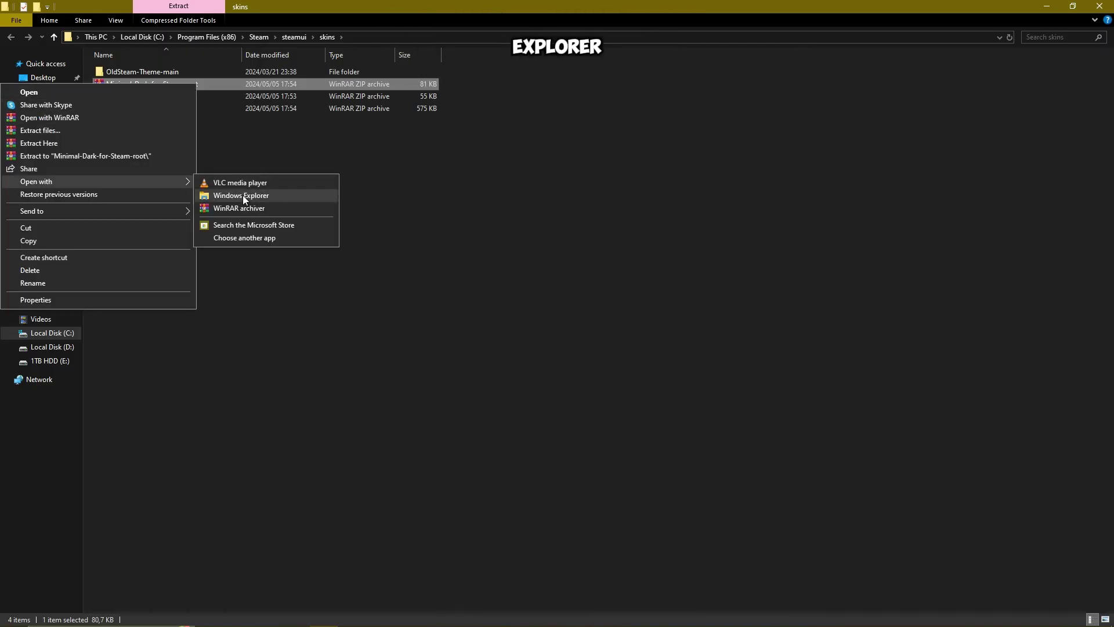
left_click(592, 104)
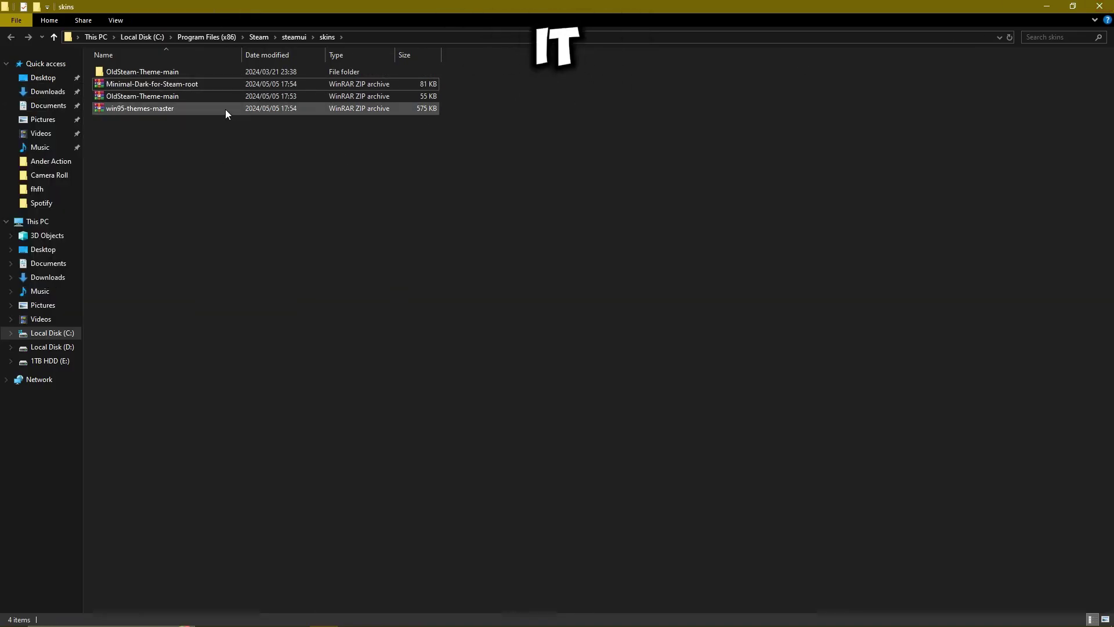
Back in Steam, select OldSteam in the Millennium Library and accept the JavaScript notice.
left_click(1107, 7)
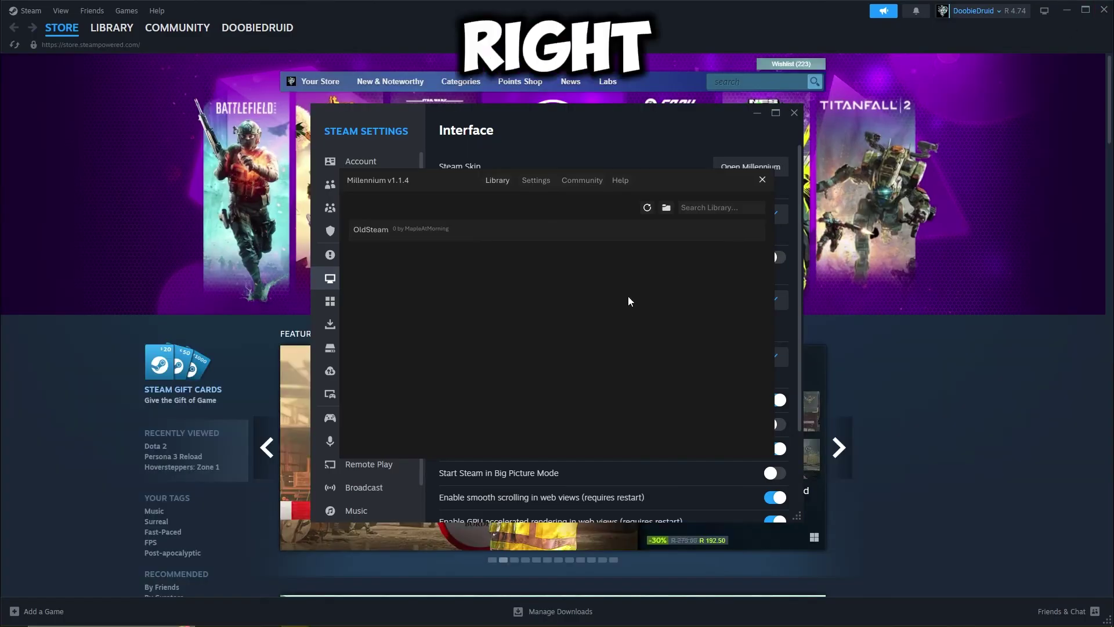
left_click(378, 237)
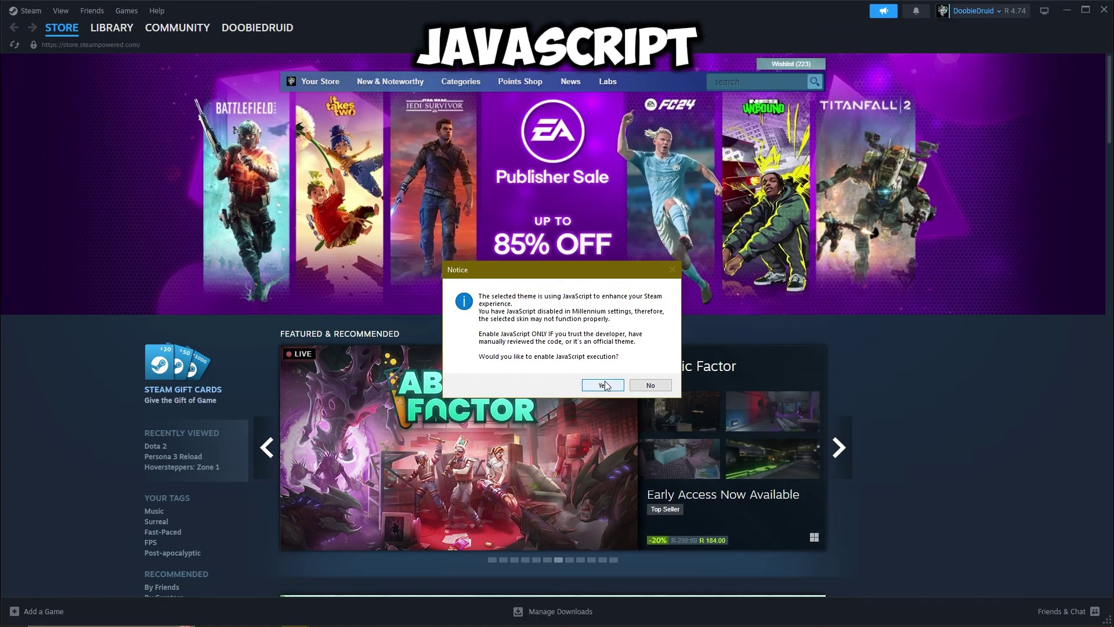
left_click(602, 384)
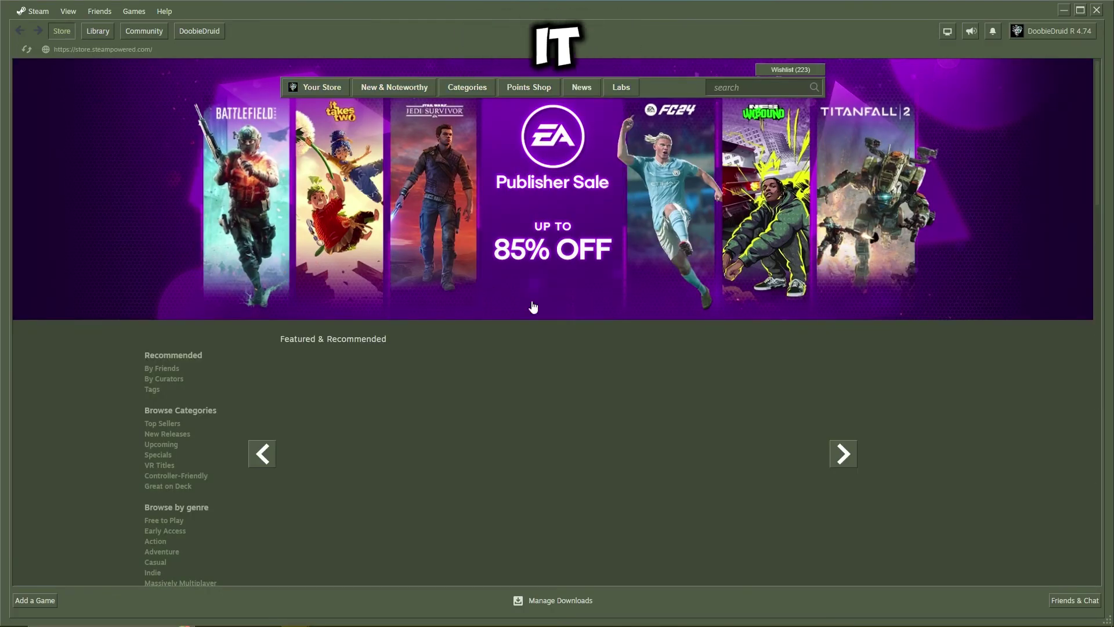
Scroll through the OldSteam-styled Store page, then switch to the Library tab.
scroll(602, 488, "down", 3)
scroll(603, 488, "down", 15)
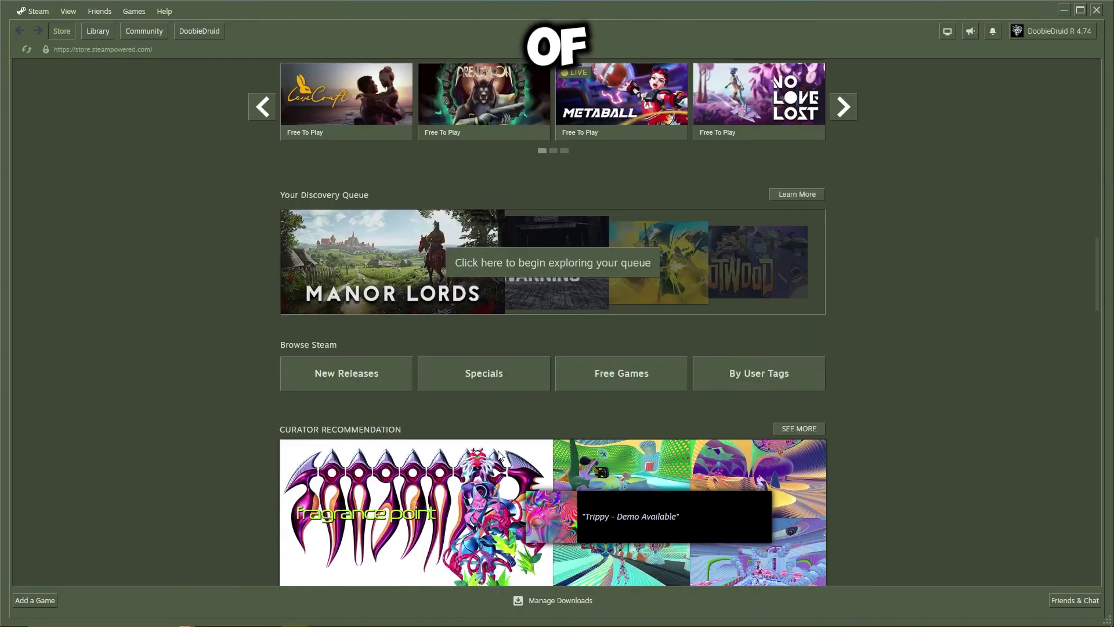
scroll(498, 455, "down", 15)
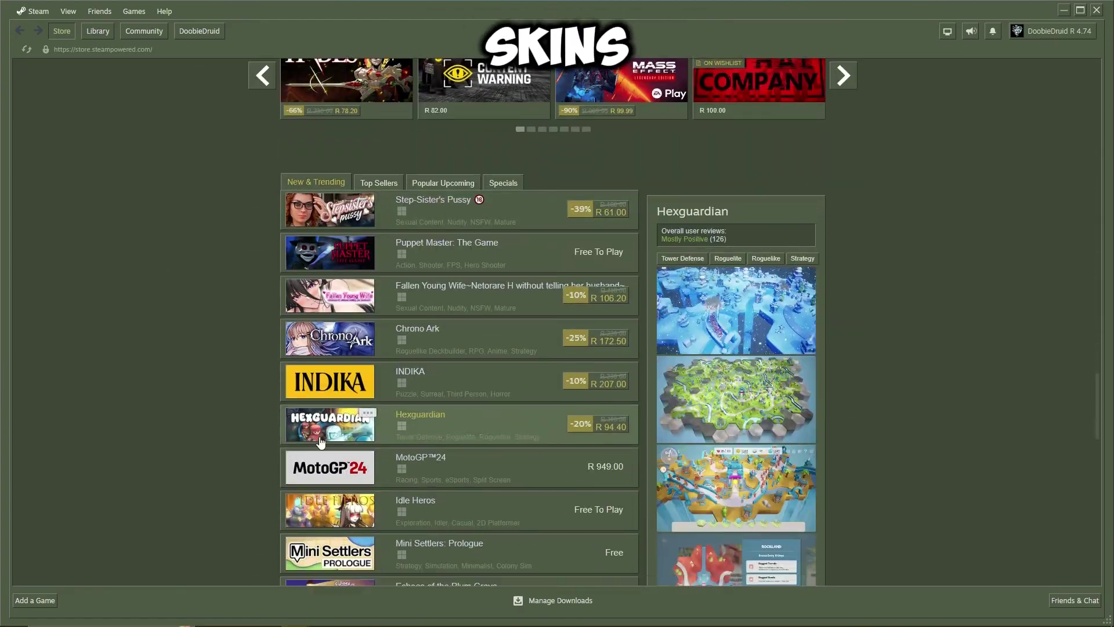
scroll(290, 435, "down", 2)
scroll(267, 432, "up", 5)
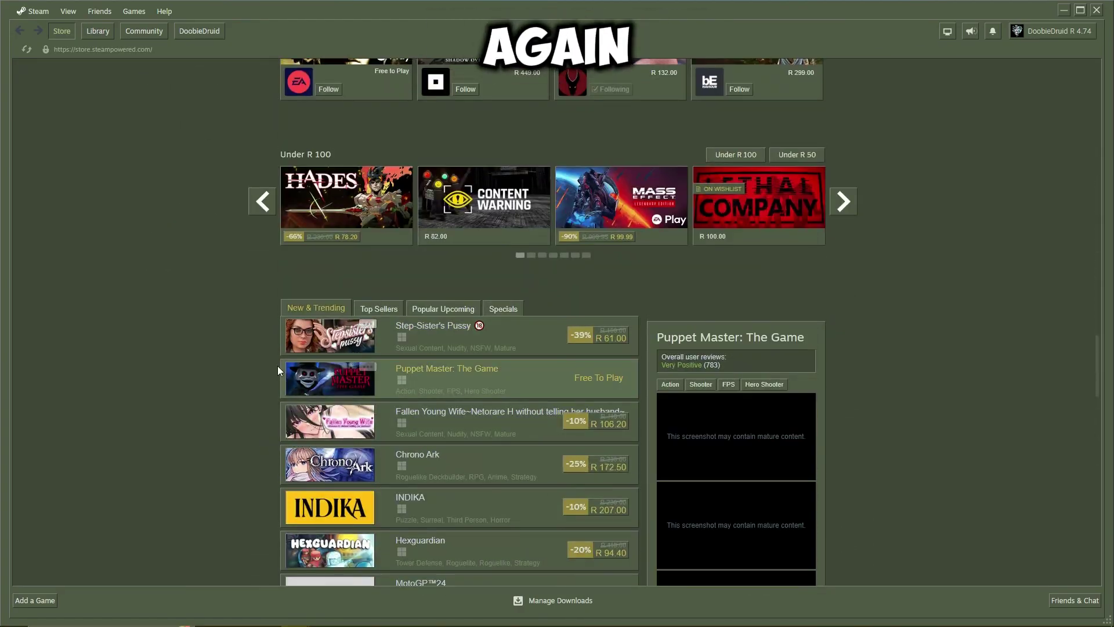
scroll(249, 402, "down", 4)
scroll(239, 408, "up", 10)
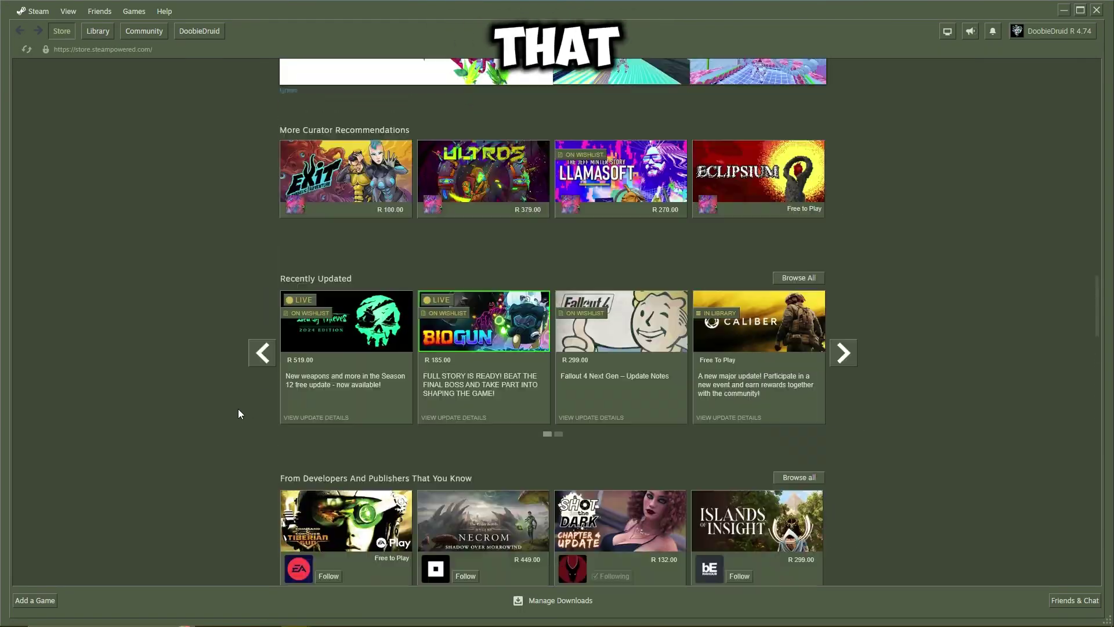
scroll(237, 409, "up", 10)
left_click(97, 31)
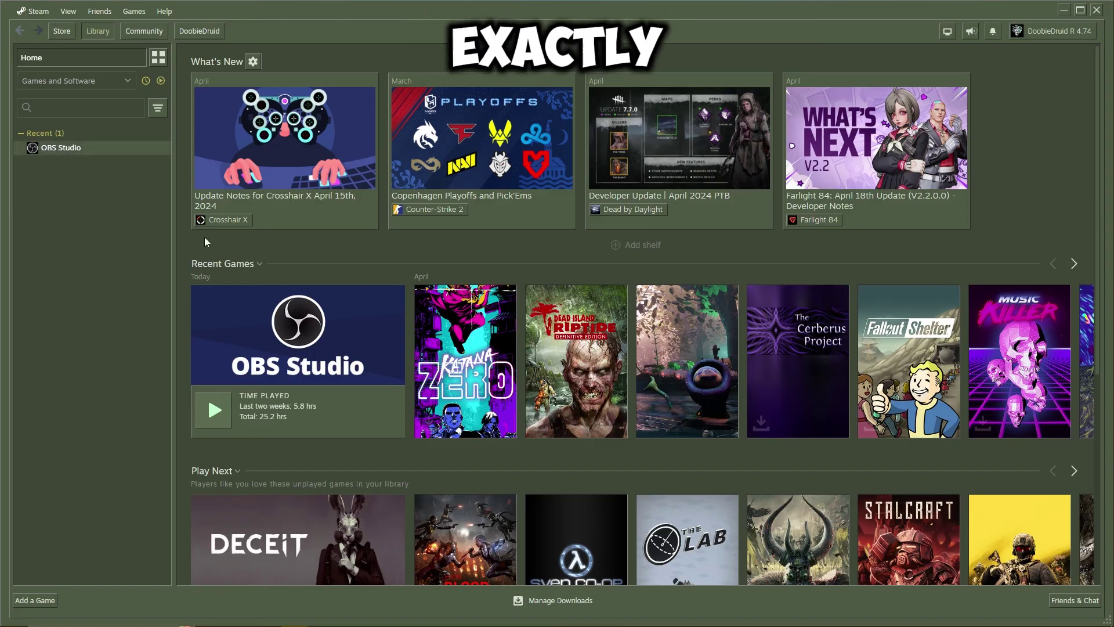
Open the account's Community profile and scroll through its level, badges and game counts.
left_click(207, 30)
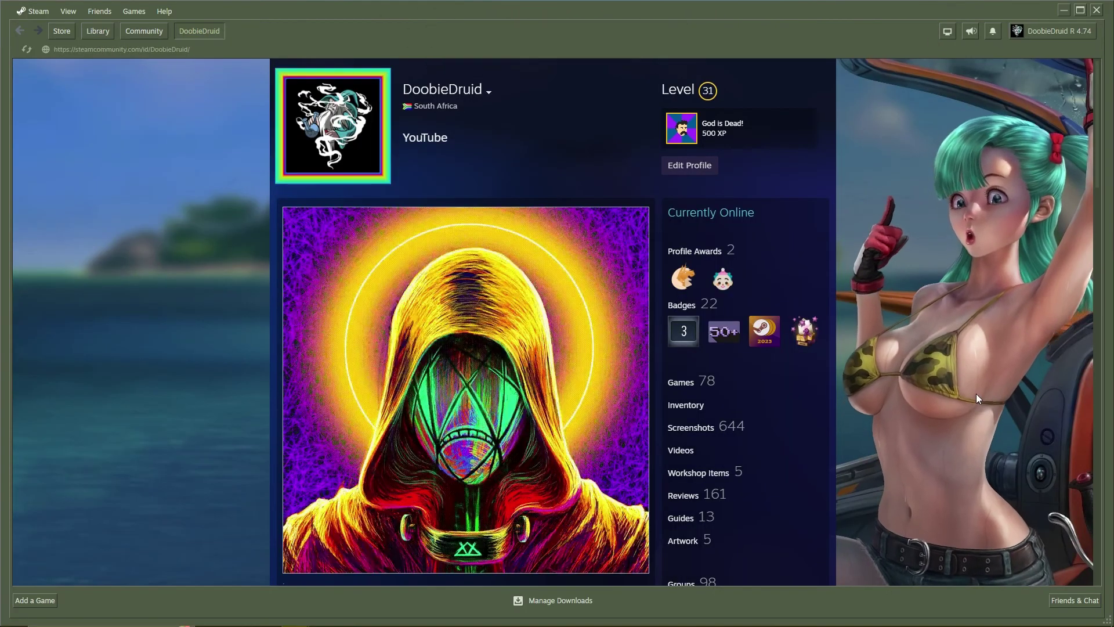
scroll(607, 428, "down", 5)
scroll(201, 450, "down", 2)
scroll(183, 431, "up", 6)
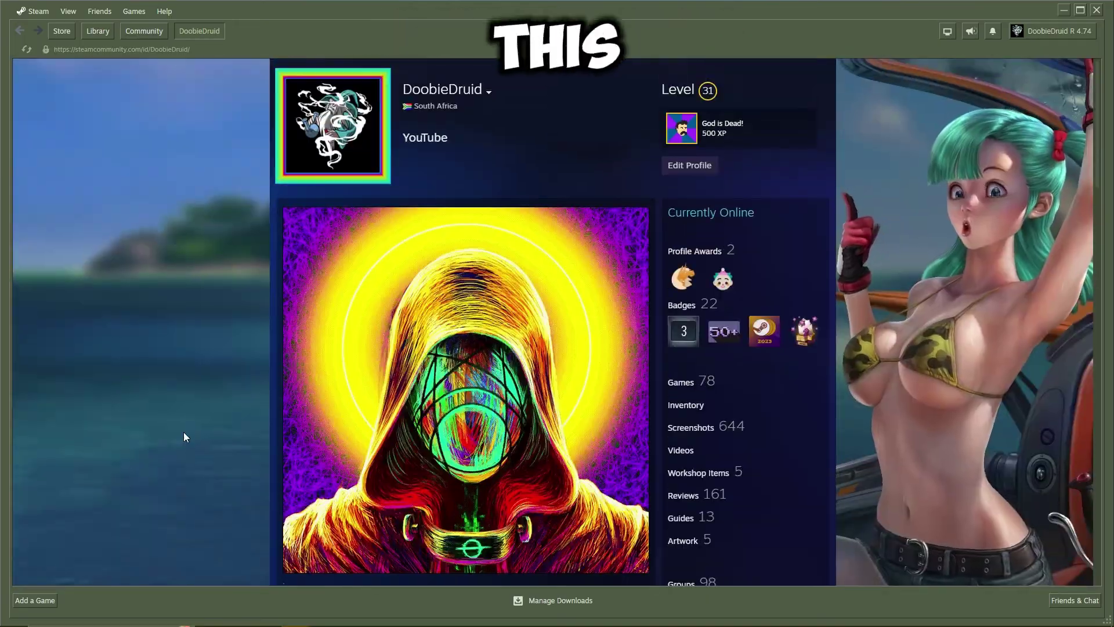